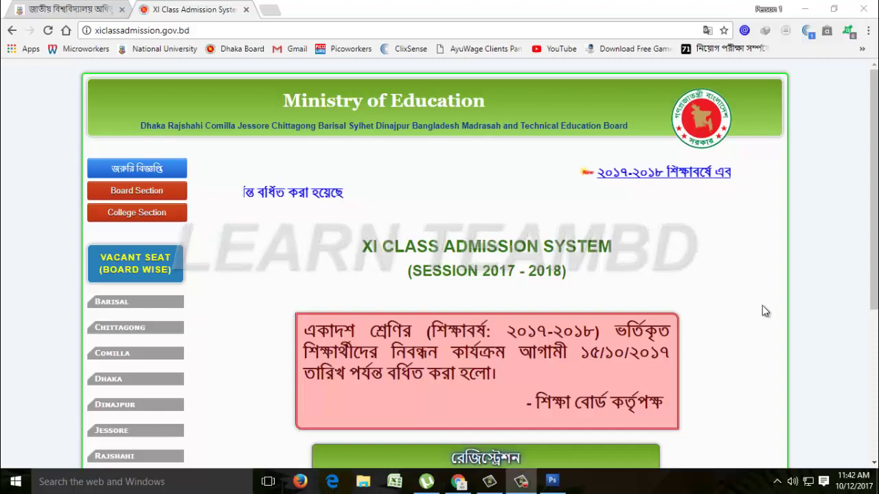
- Scroll the home page and follow the green রেজিস্ট্রেশন link to the login page
left_click_drag(876, 168, 877, 234)
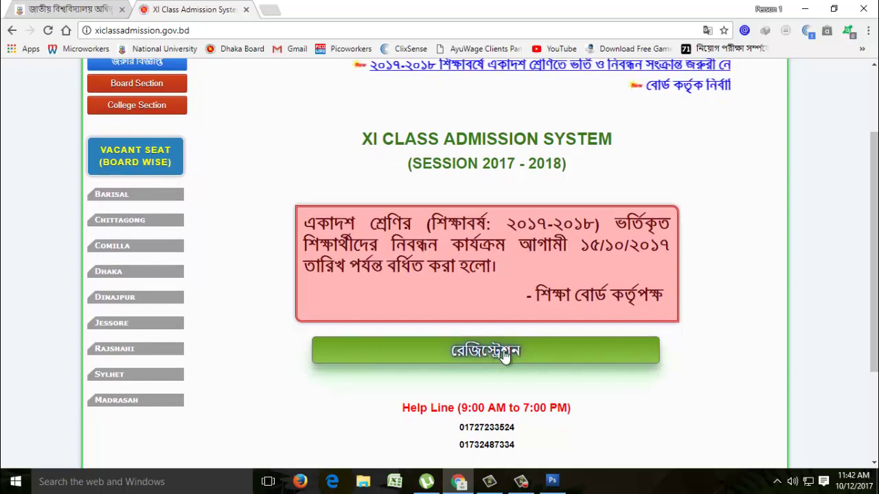
left_click(498, 352)
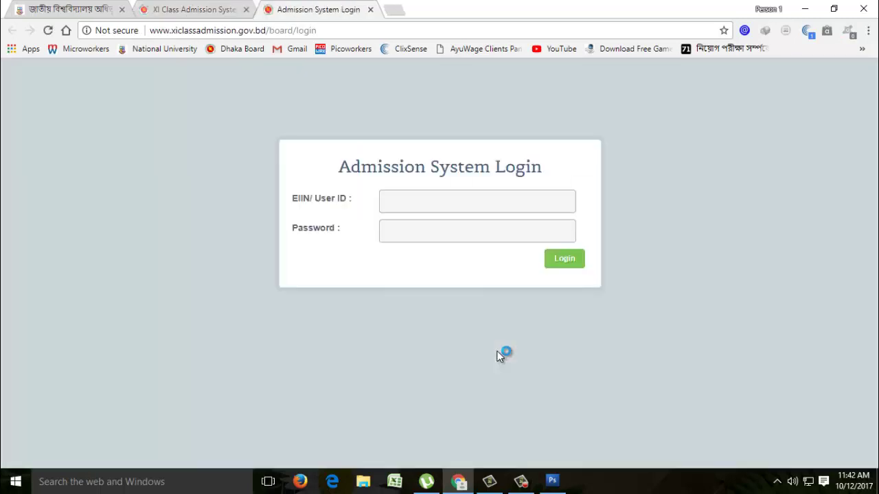
- Log in with the college's EIIN user ID and account password
left_click(427, 199)
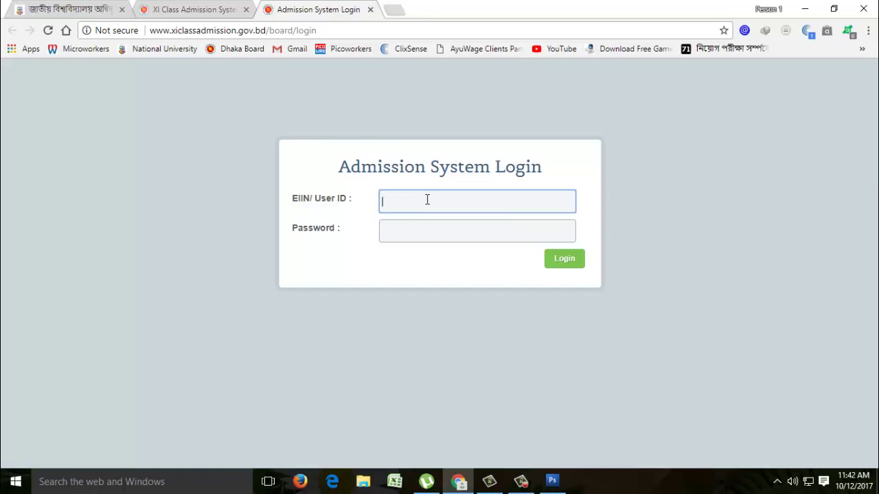
type("1085")
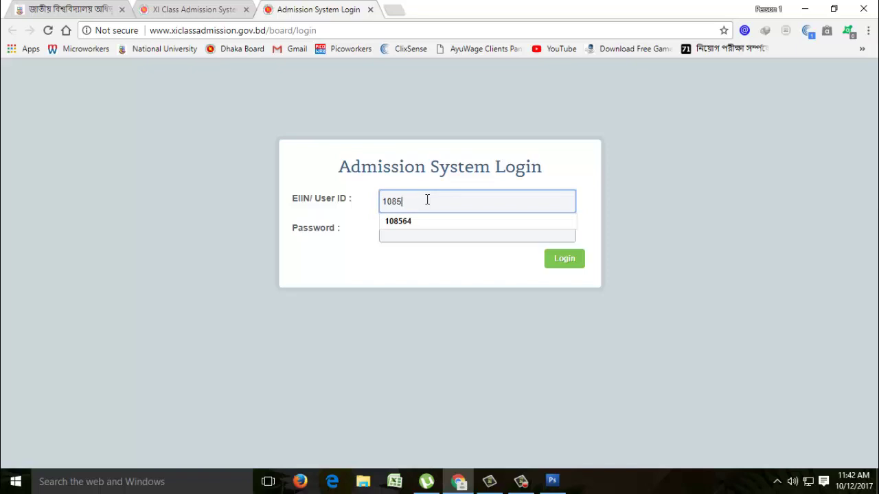
type("64")
left_click(424, 223)
left_click(418, 234)
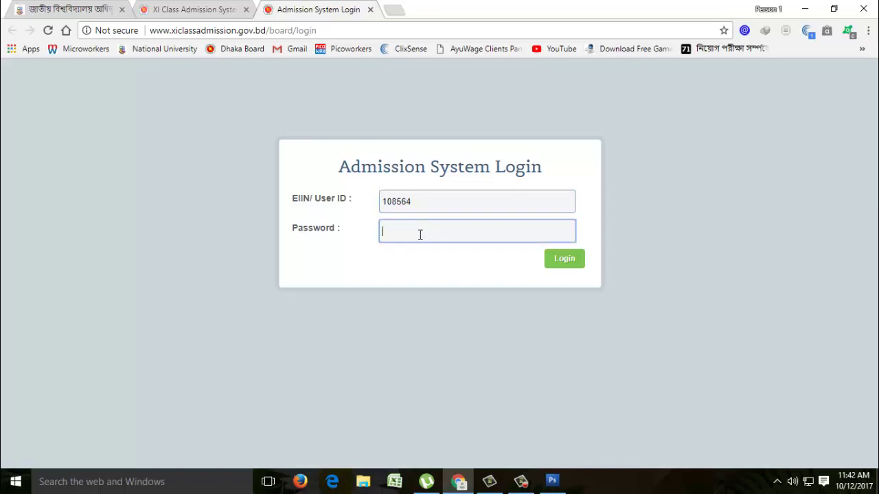
type("123456")
left_click(561, 267)
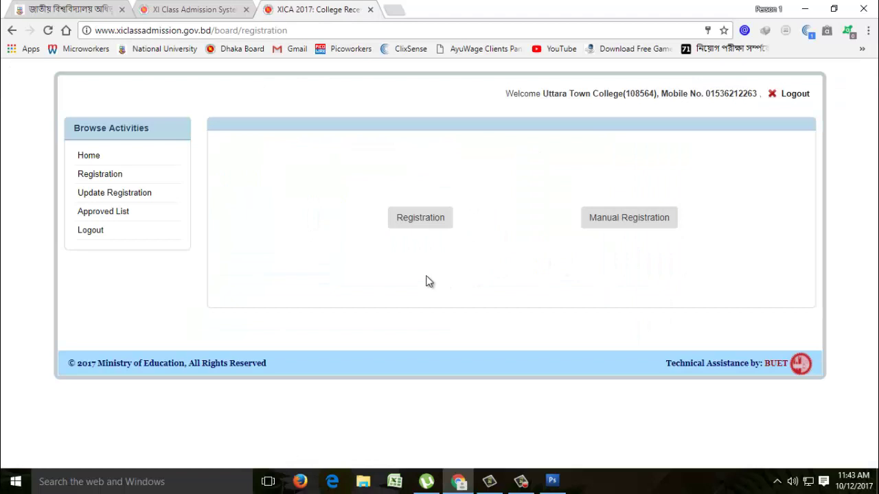
- In the Registration panel, list Morning-shift, Bangla-version Science group students
left_click(419, 226)
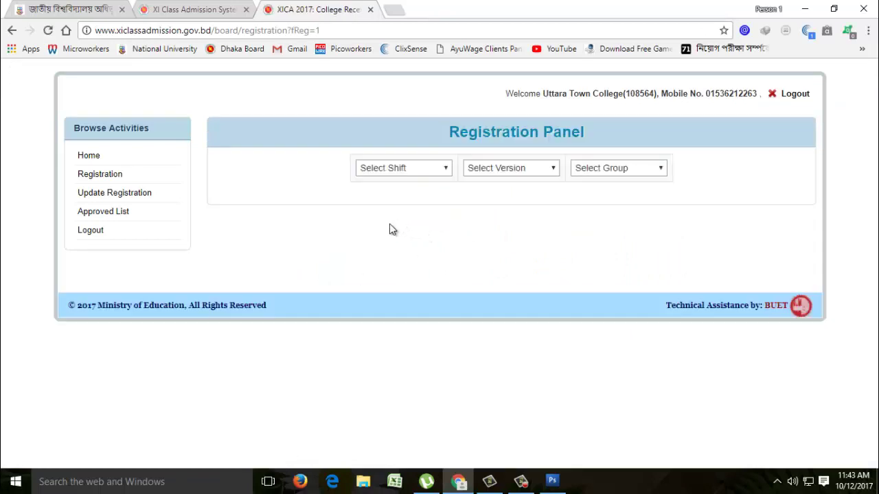
left_click(446, 173)
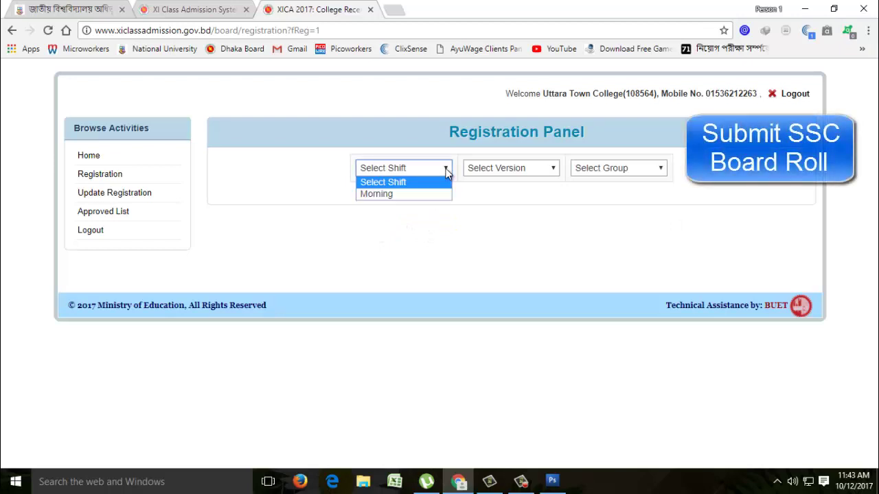
left_click(384, 195)
left_click(554, 170)
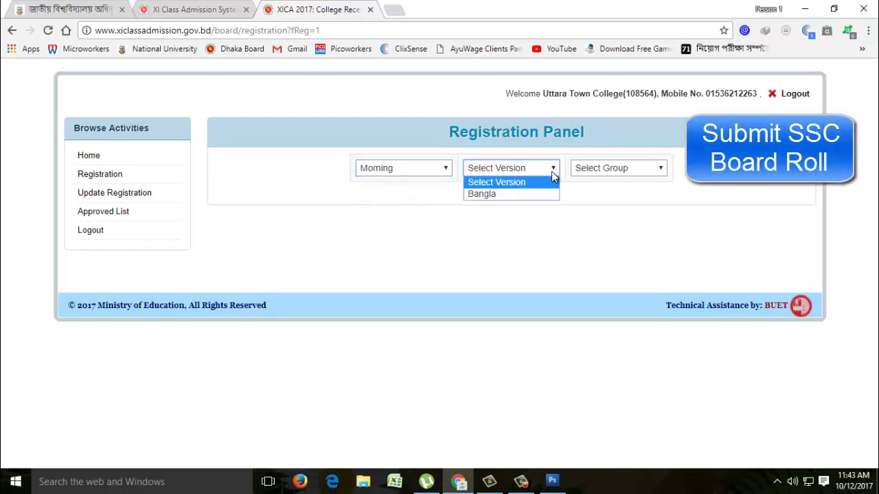
left_click(489, 195)
left_click(662, 170)
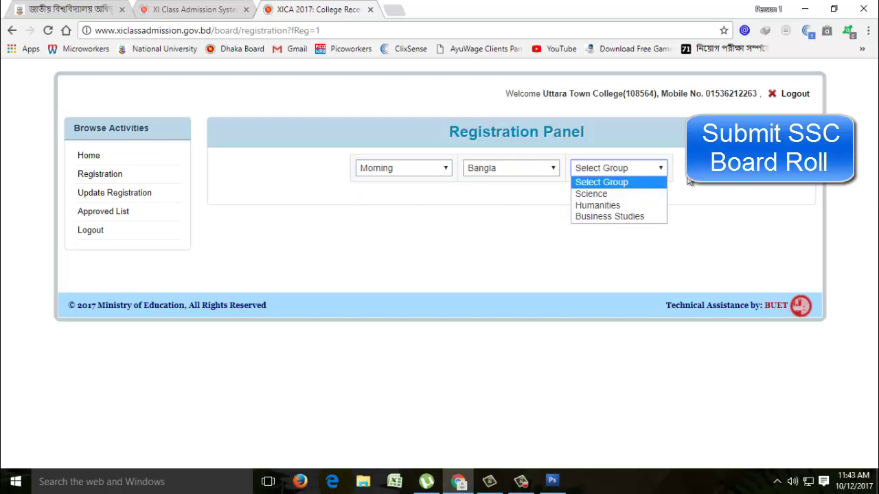
left_click(602, 193)
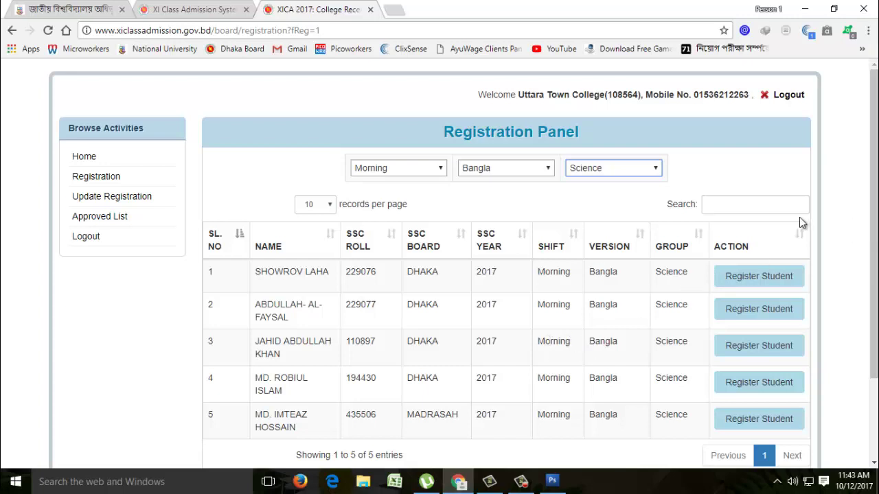
- Search the list for SSC roll 22907 and open that student's registration form
left_click(733, 204)
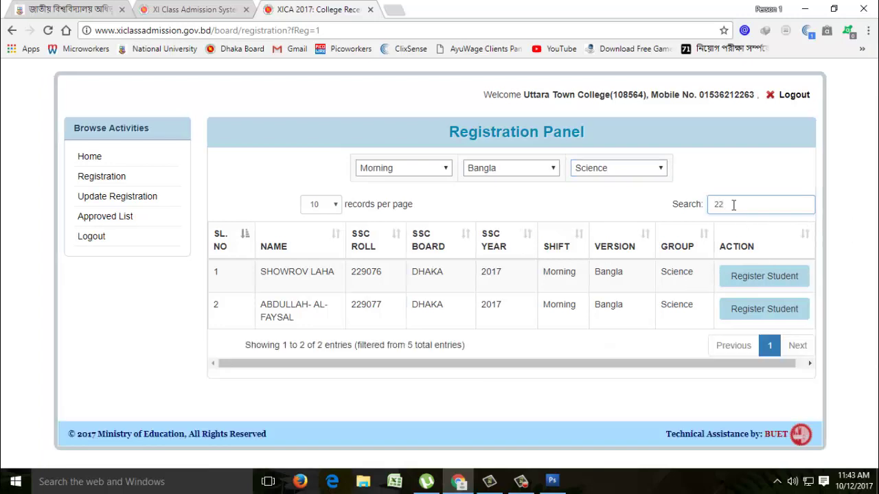
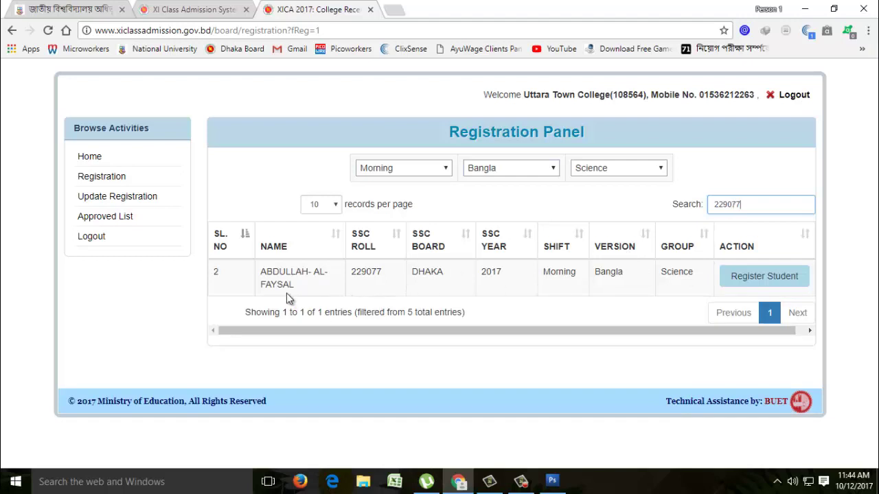
left_click(740, 282)
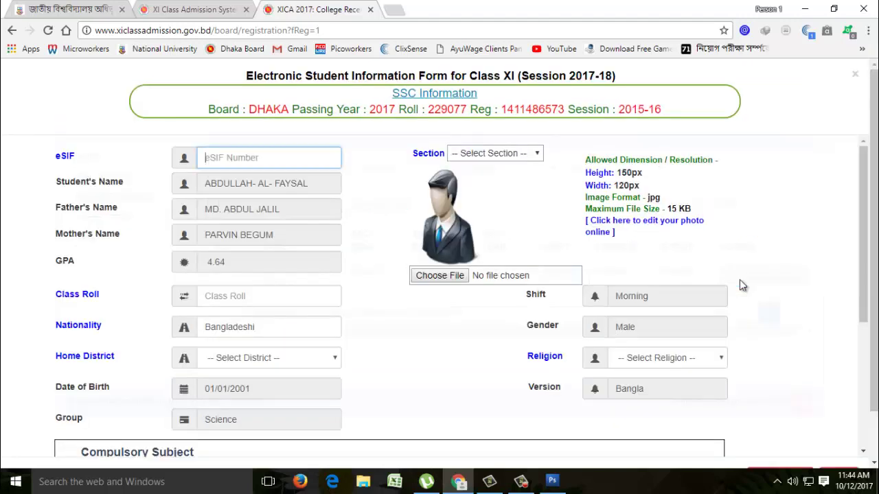
- Enter eSIF 99 and assign the student to Section A
scroll(447, 386, "down", 1)
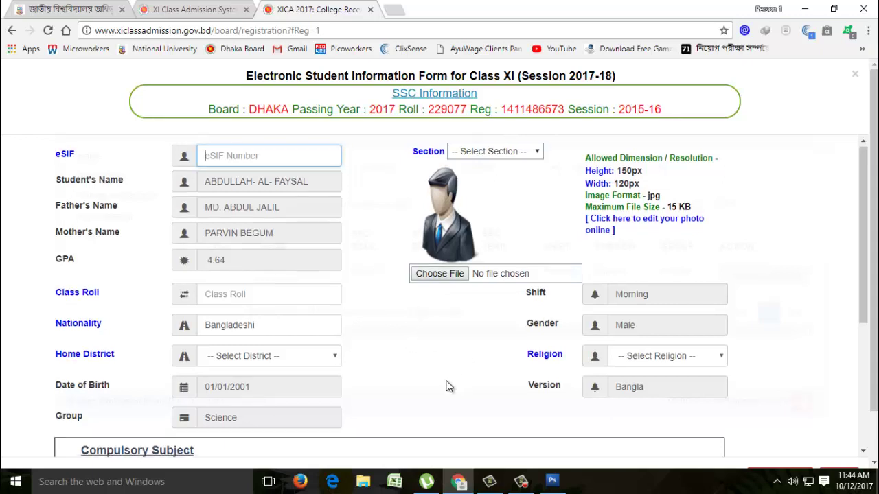
scroll(447, 386, "up", 1)
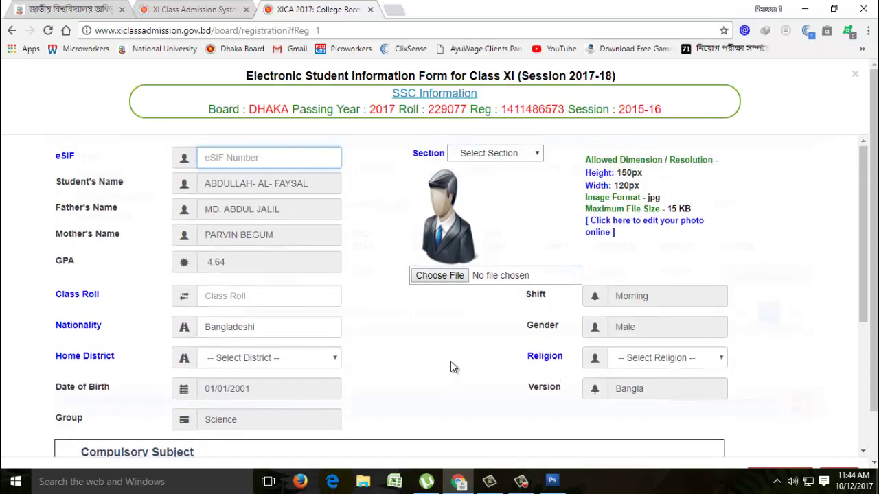
left_click(261, 159)
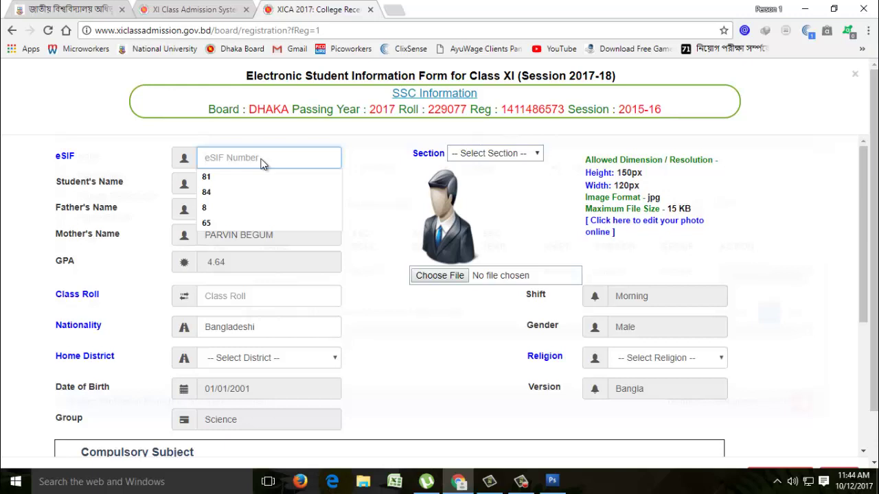
type("9")
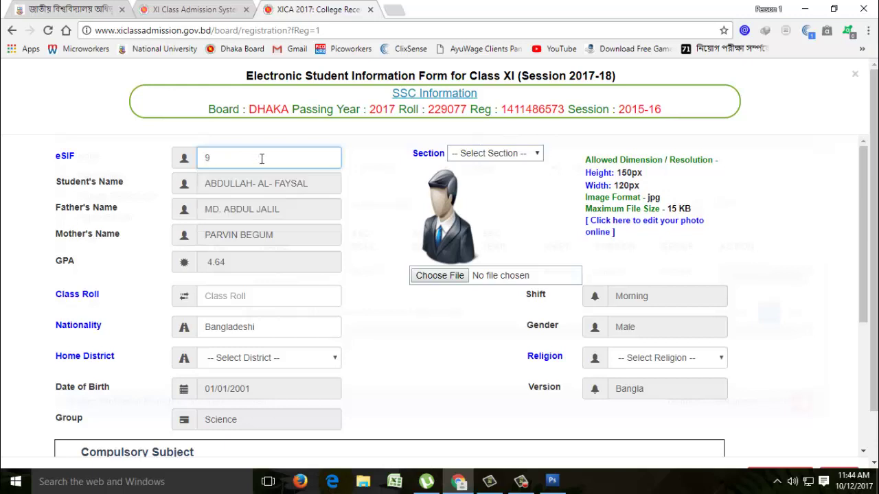
type("9")
left_click(376, 291)
scroll(377, 290, "down", 1)
scroll(439, 247, "up", 1)
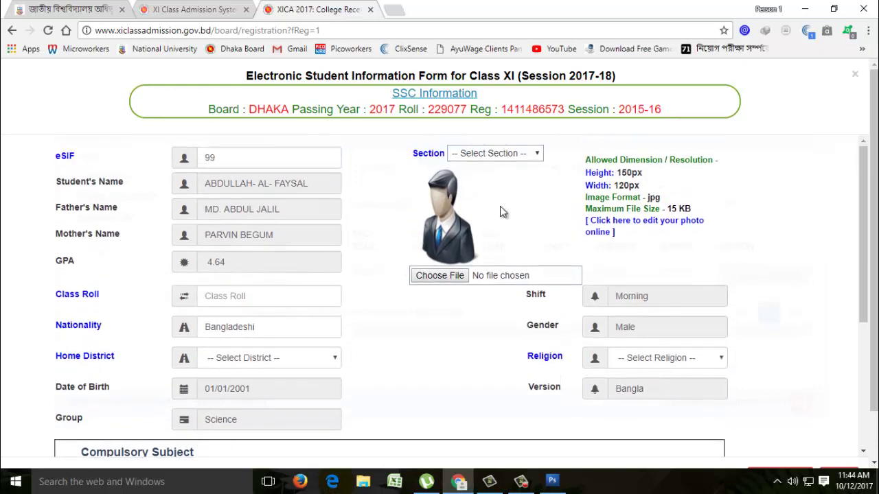
left_click(537, 155)
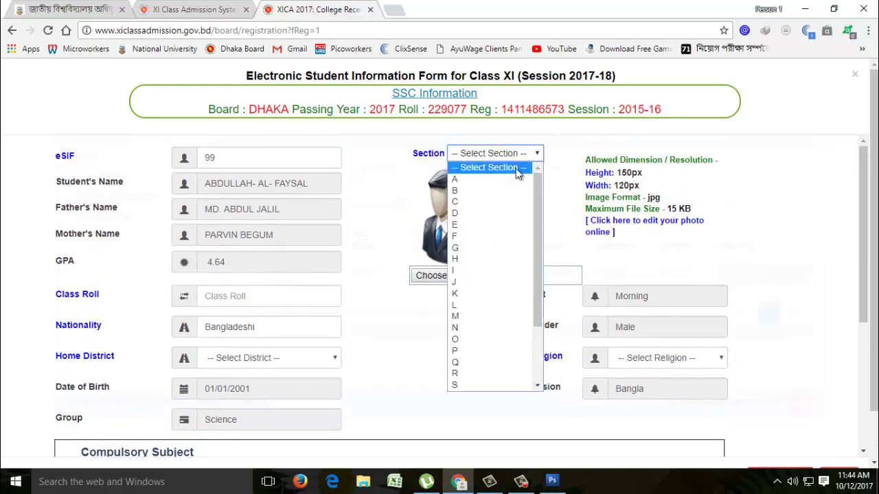
left_click(456, 181)
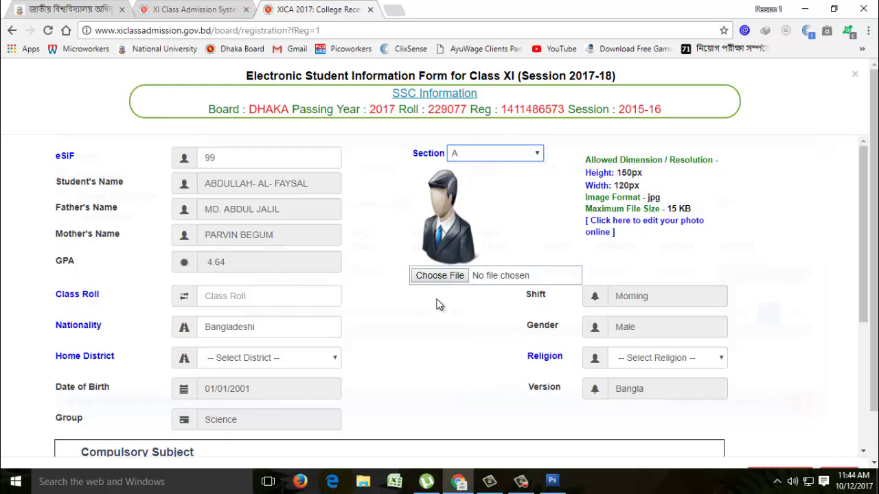
- Set class roll 816, home district Dhaka and religion Islam
scroll(314, 285, "down", 1)
left_click(267, 236)
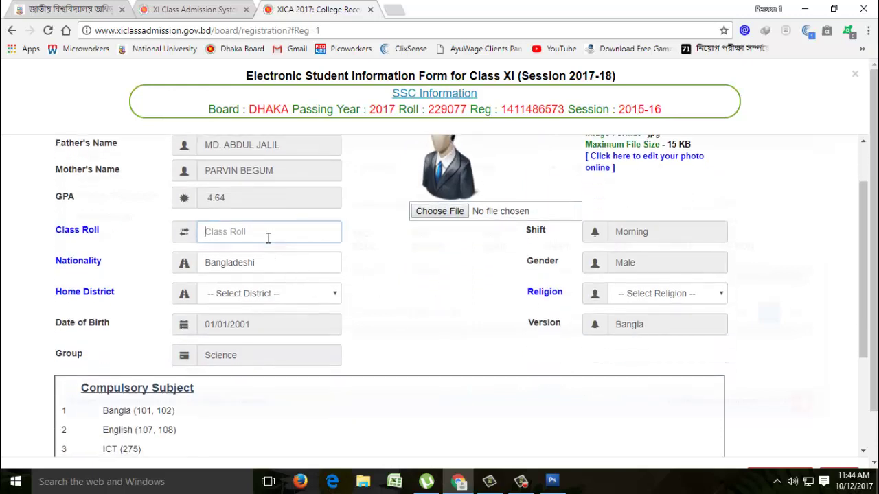
type("816")
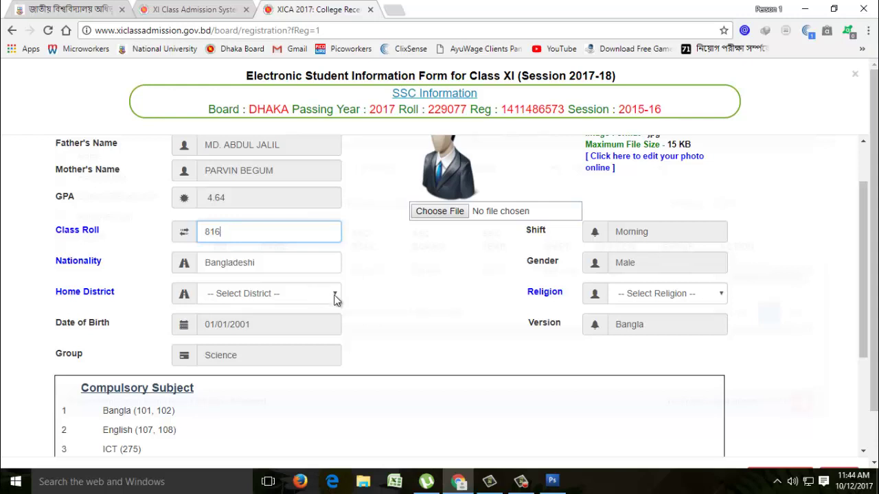
left_click(335, 296)
key("d")
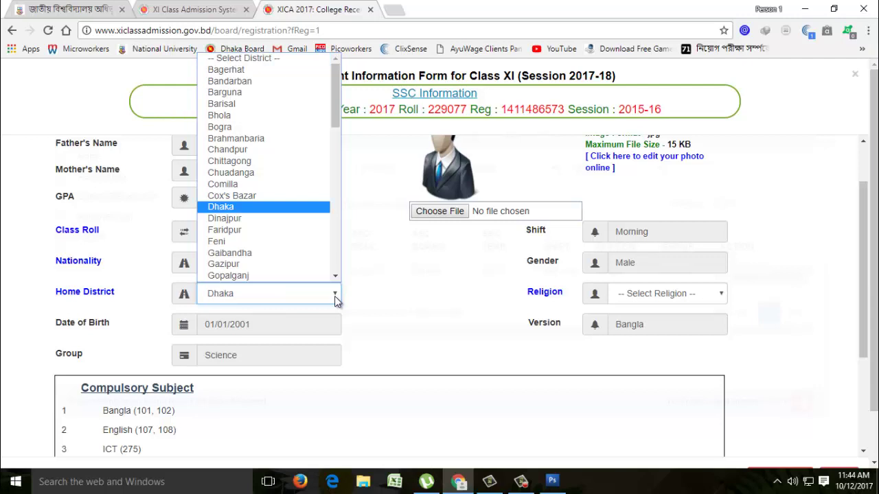
left_click(334, 296)
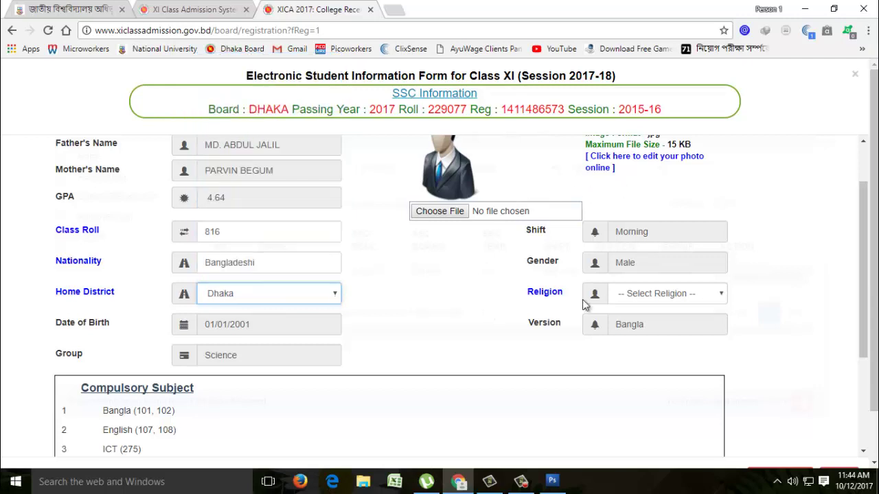
left_click(722, 293)
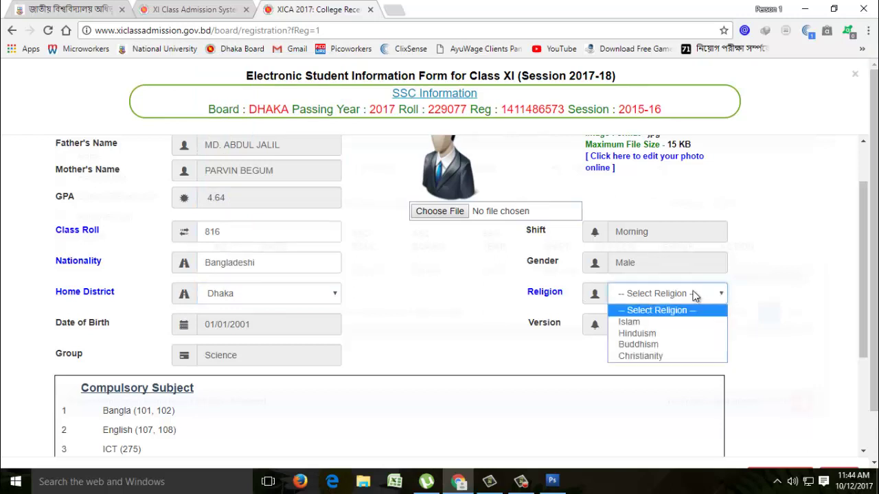
left_click(626, 320)
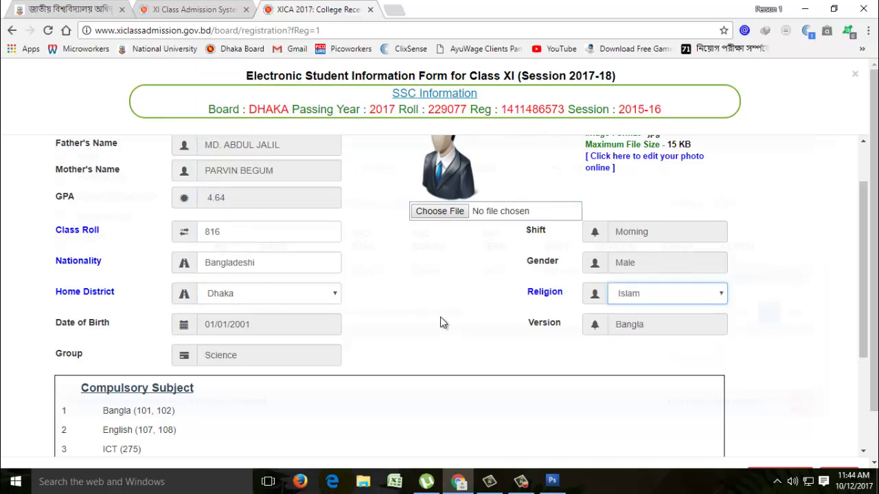
scroll(440, 317, "down", 3)
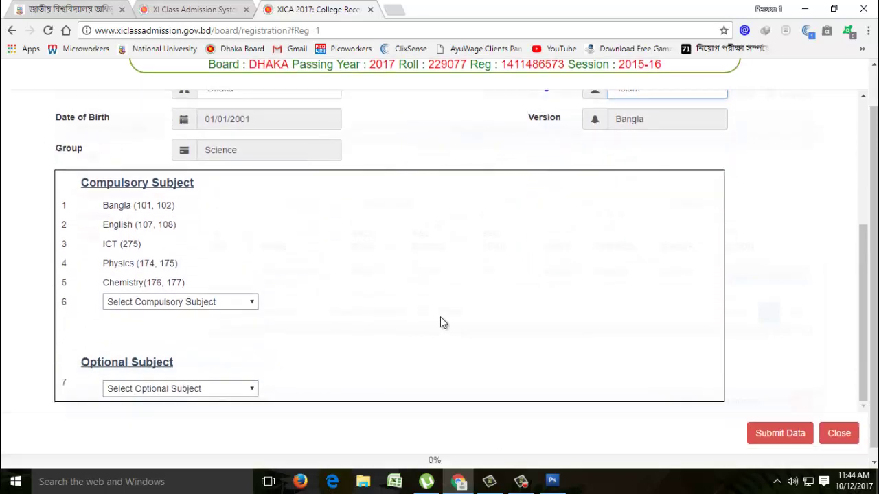
- Choose Biology (178,179) as sixth compulsory subject and Higher Mathematics (265,266) as optional
scroll(440, 316, "down", 1)
left_click(250, 294)
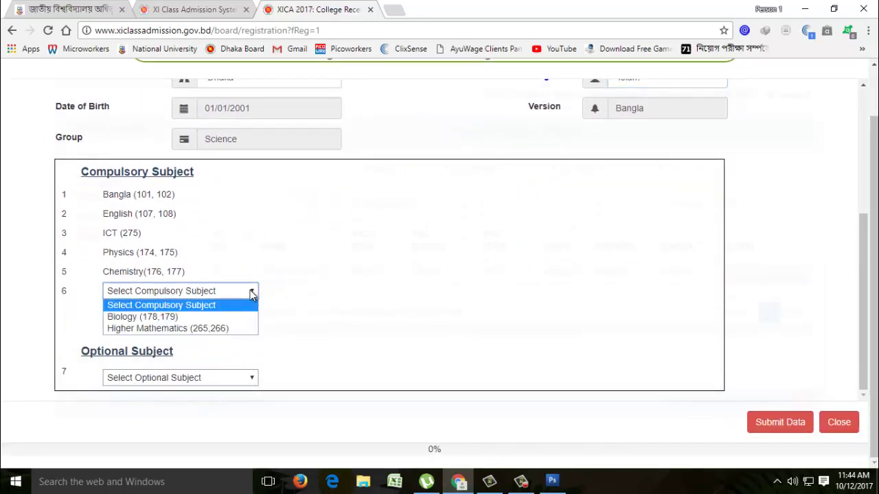
left_click(136, 318)
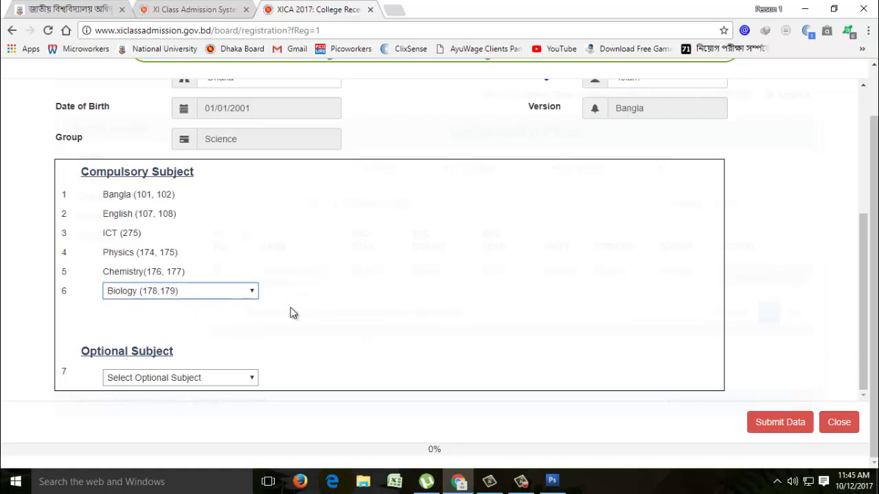
left_click(253, 378)
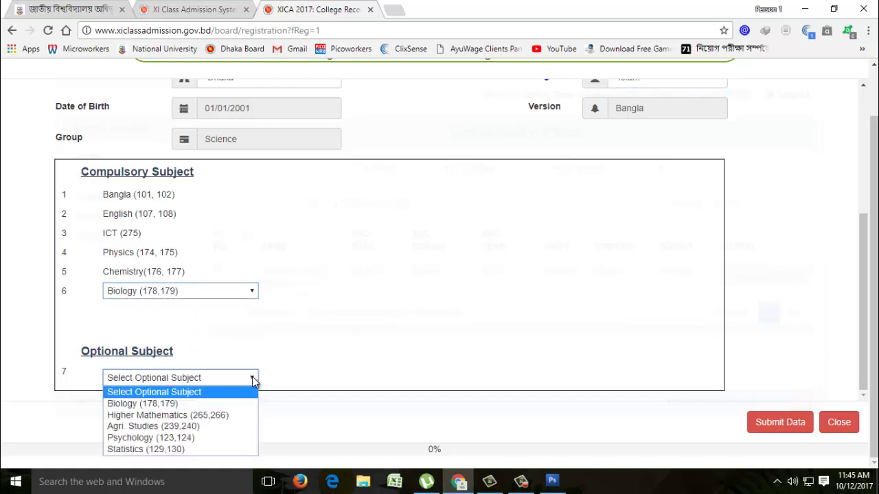
left_click(176, 416)
scroll(405, 373, "up", 3)
scroll(404, 373, "up", 2)
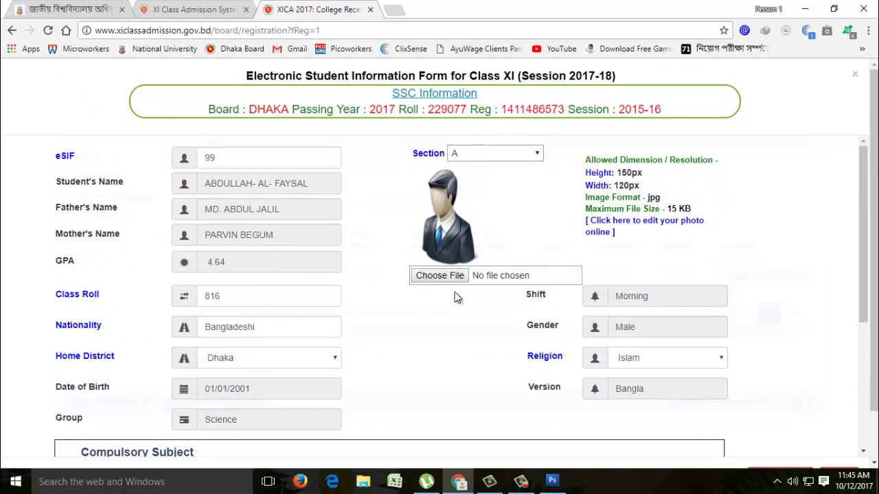
- Attach the student's photo from the registration folder to the form
left_click(441, 277)
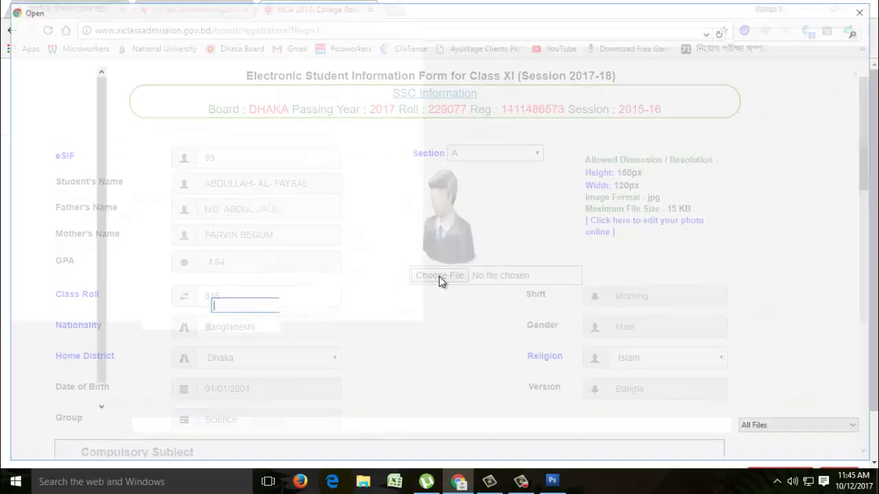
left_click(451, 207)
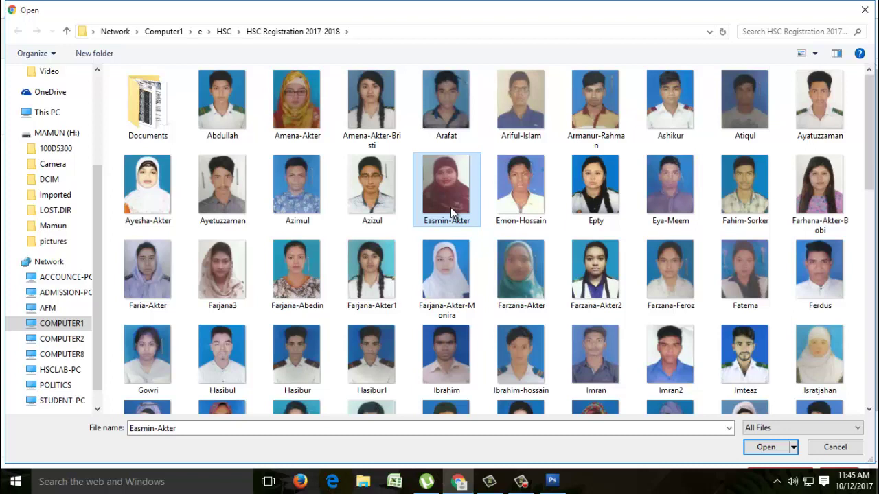
key("a")
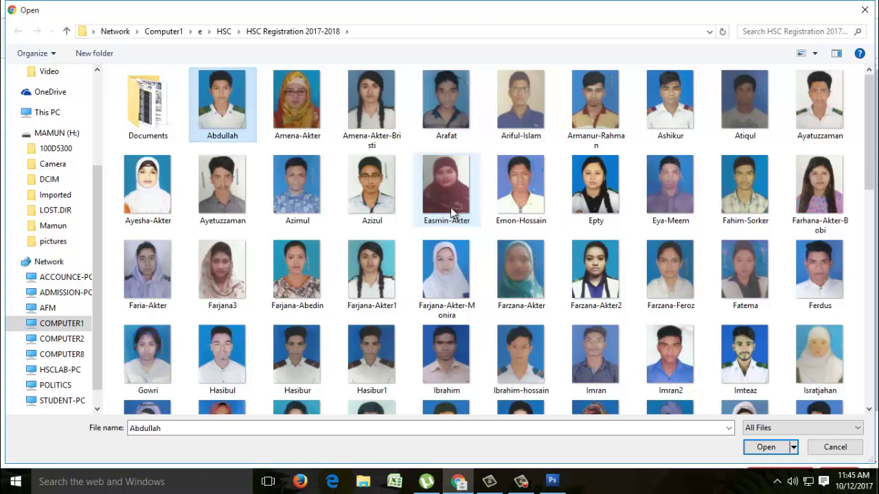
double_click(223, 112)
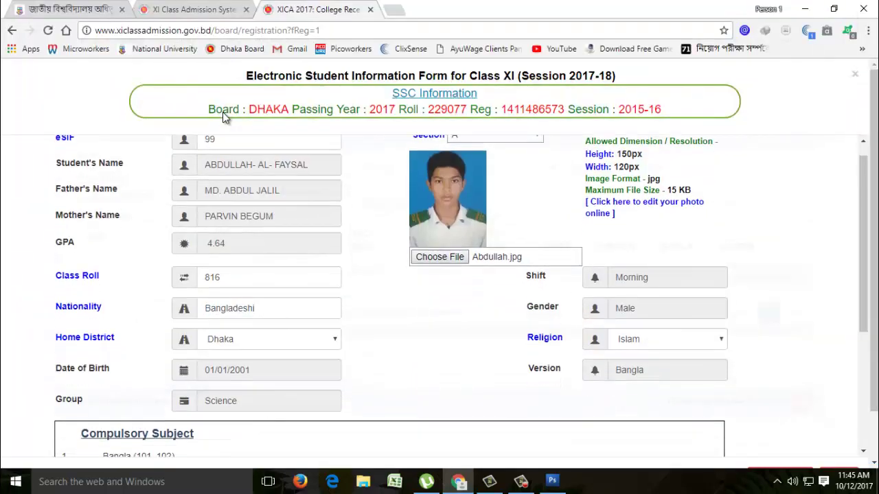
- Submit the form data and acknowledge the Registration Successfull alert
scroll(430, 245, "down", 3)
scroll(429, 241, "up", 3)
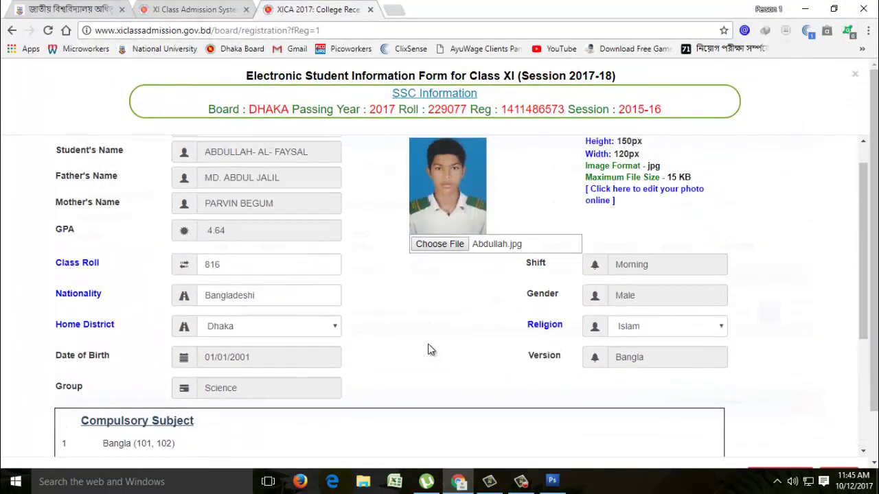
scroll(430, 349, "up", 1)
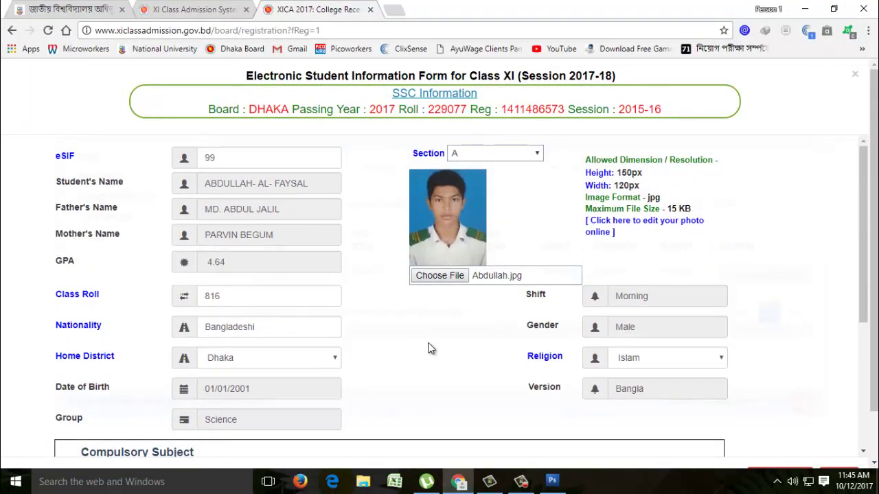
scroll(429, 348, "down", 1)
scroll(428, 343, "down", 3)
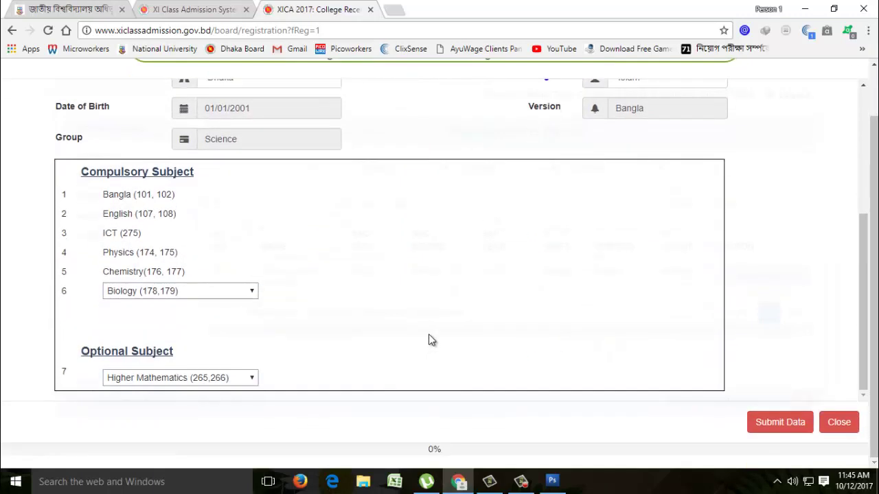
left_click(774, 426)
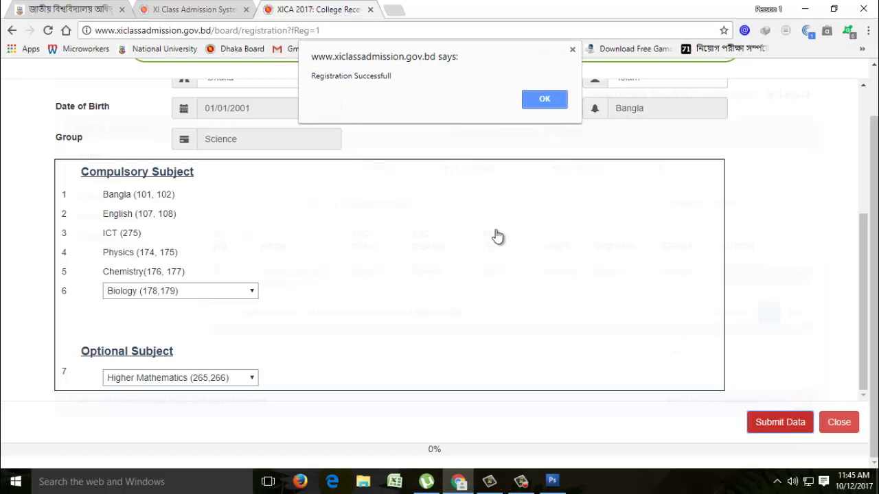
left_click(545, 100)
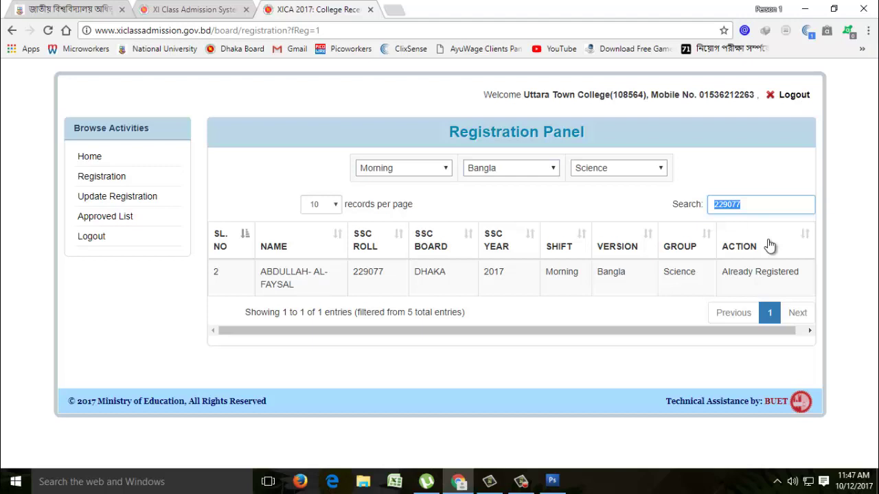
type("22")
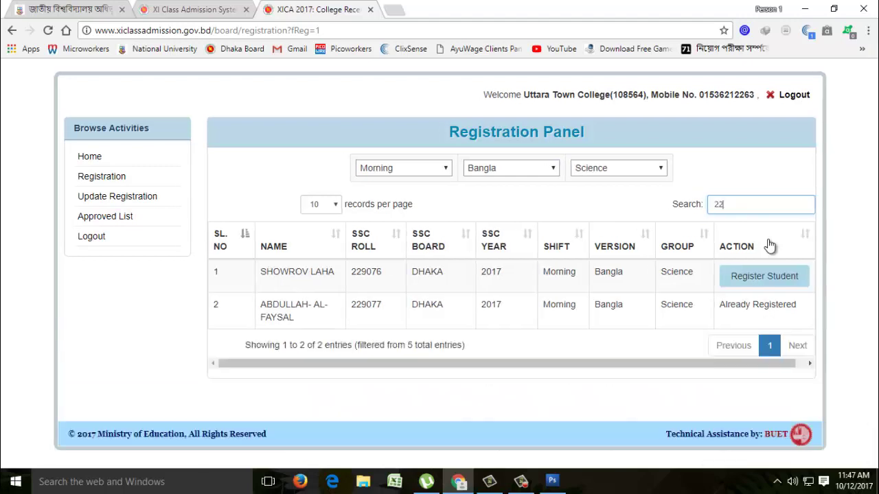
type("9076")
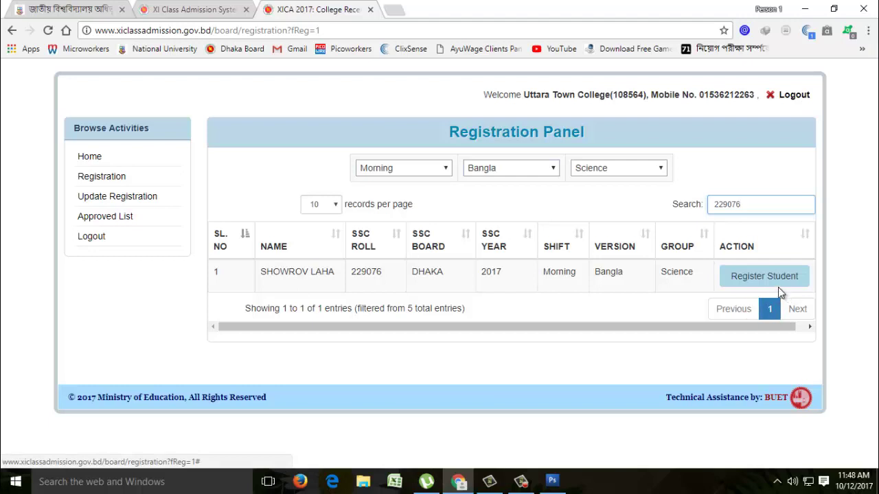
left_click(774, 283)
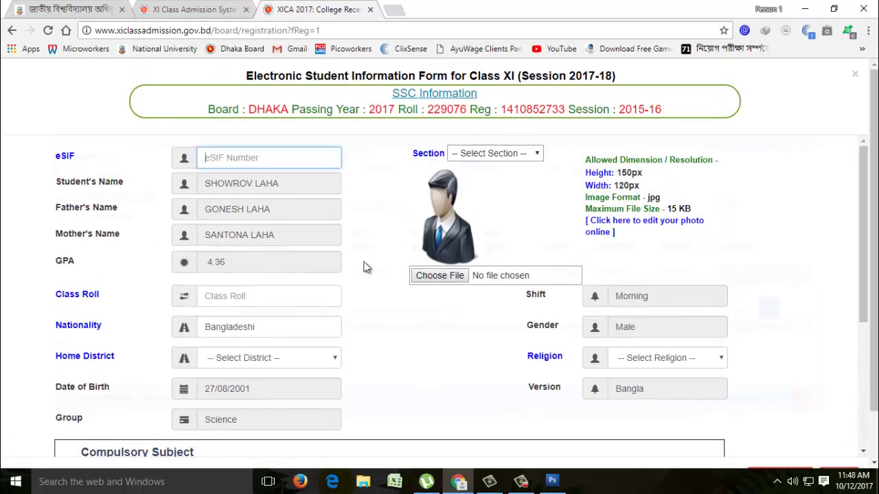
- Enter eSIF 100, choose Section A and enter class roll 820
left_click(227, 154)
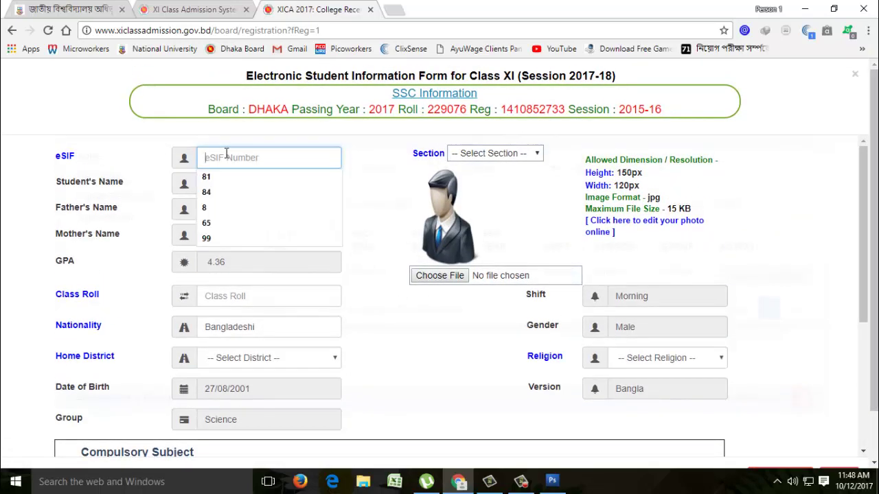
type("100")
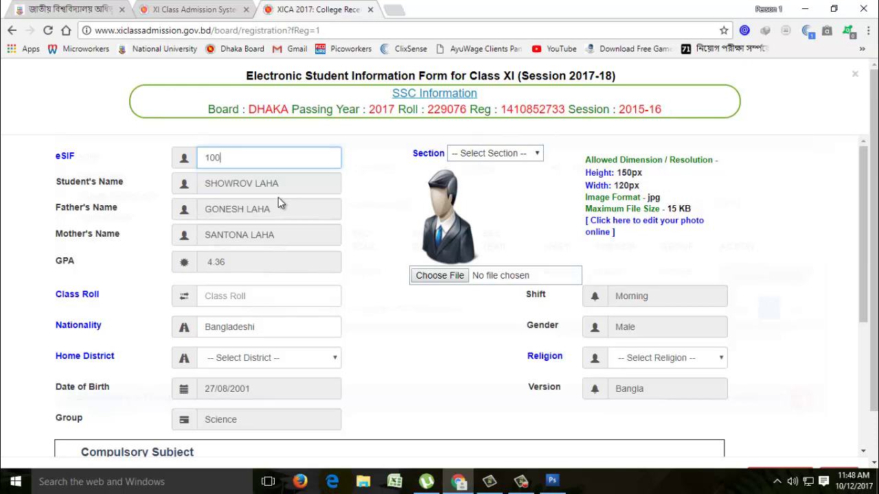
left_click(530, 153)
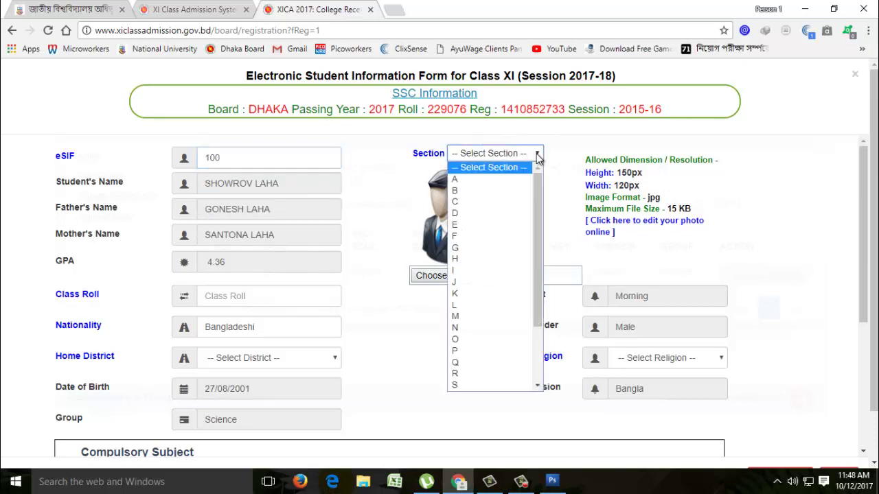
left_click(462, 179)
scroll(364, 237, "down", 1)
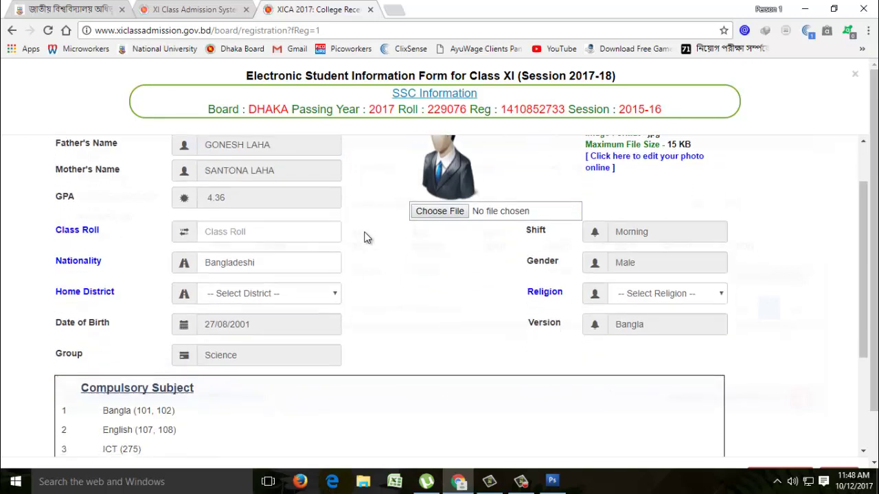
left_click(255, 232)
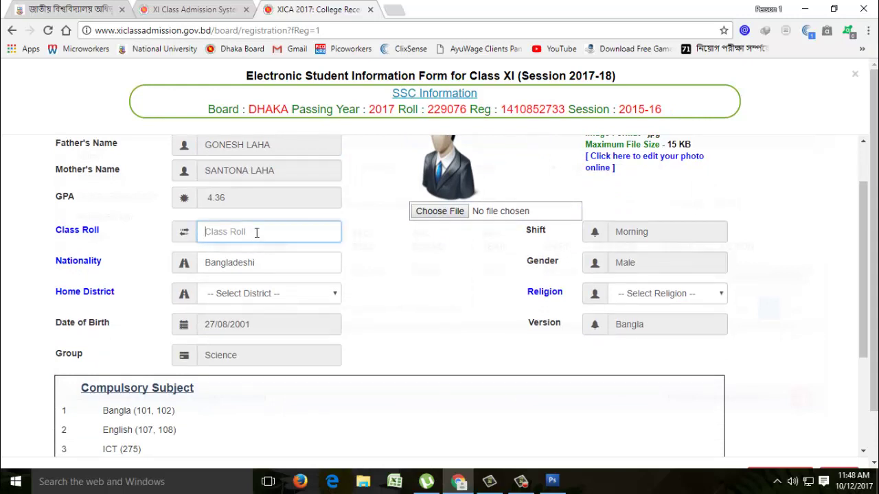
type("820")
- Set the student's religion to Hinduism
left_click(686, 293)
left_click(659, 317)
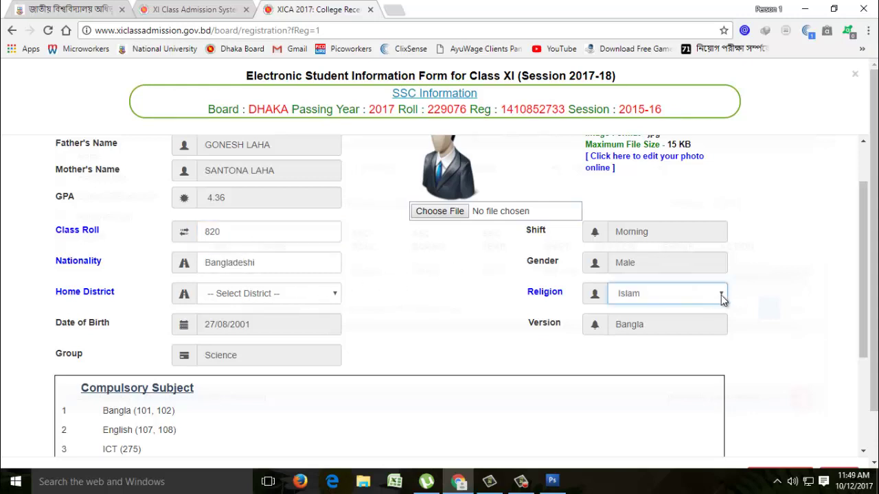
left_click(722, 299)
left_click(625, 334)
- Choose Biology as sixth compulsory subject and Higher Mathematics as optional subject
scroll(420, 333, "down", 1)
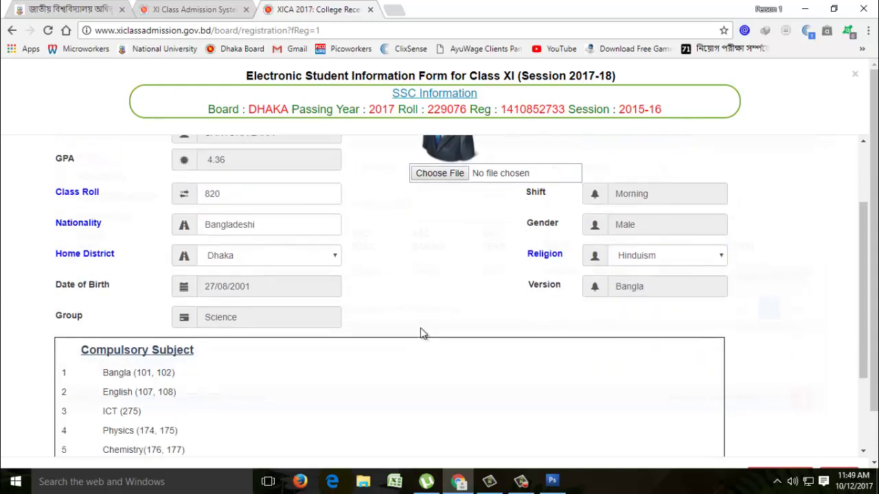
scroll(382, 302, "down", 3)
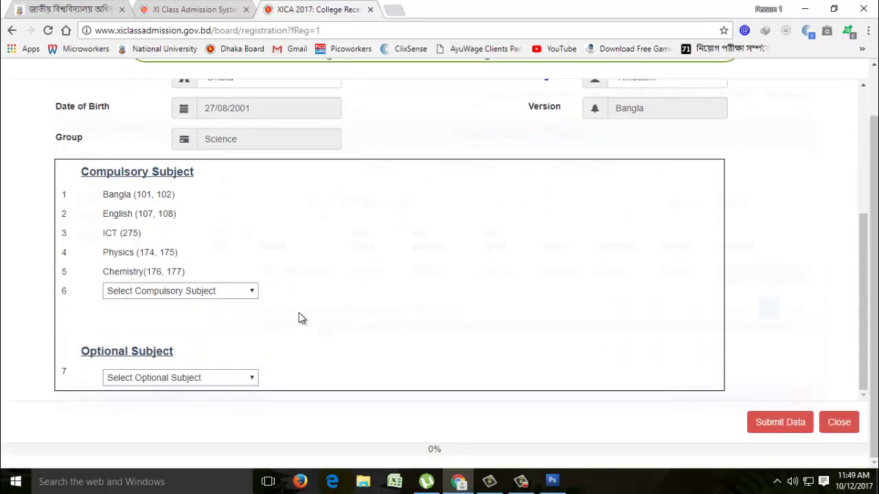
left_click(255, 293)
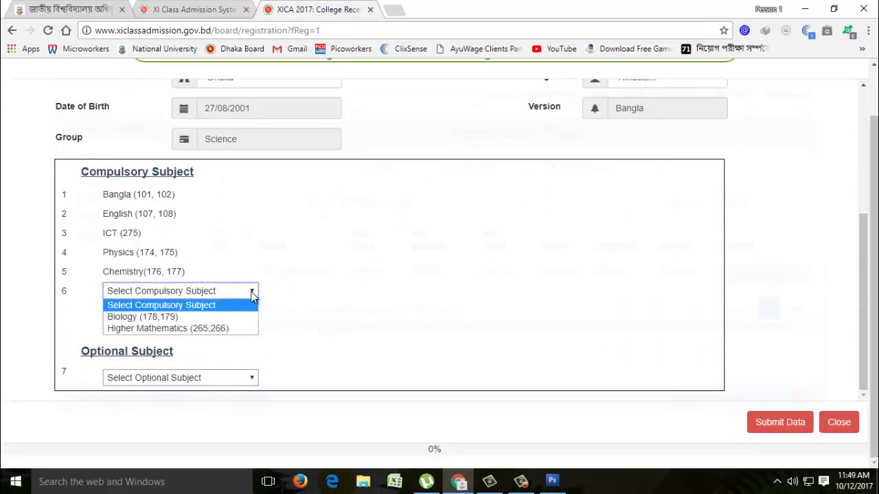
left_click(148, 314)
left_click(163, 381)
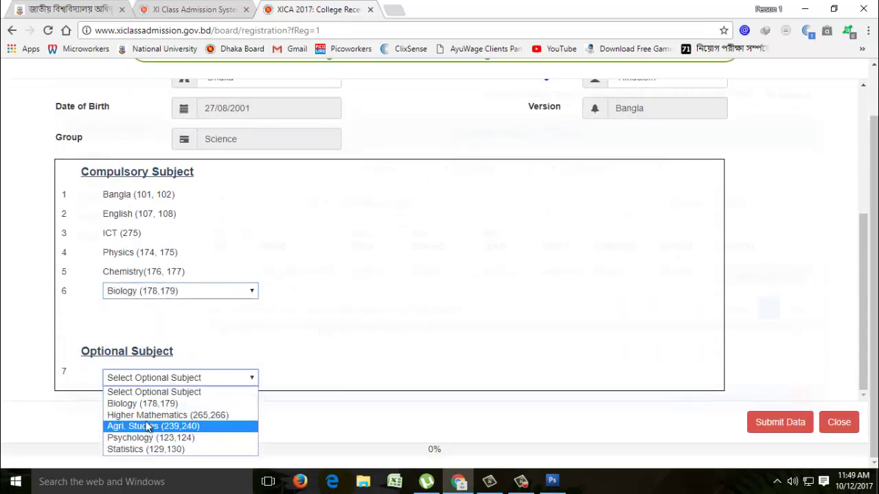
left_click(152, 421)
scroll(457, 365, "up", 3)
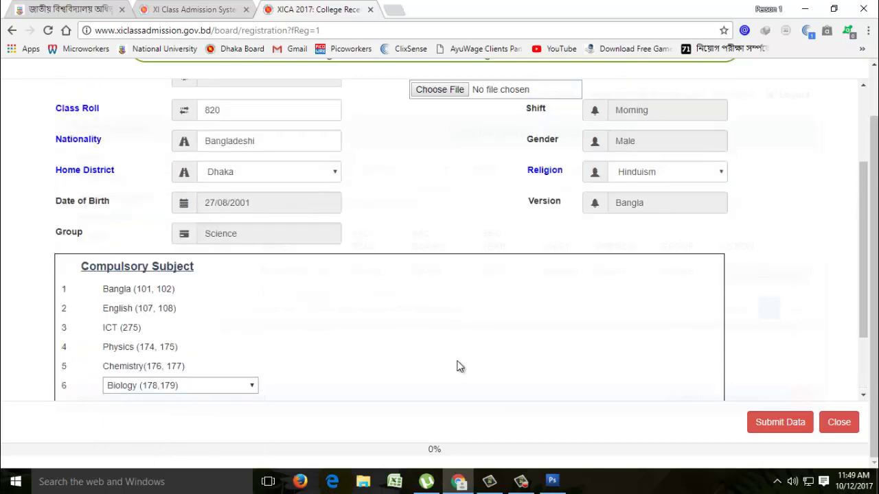
scroll(446, 335, "up", 1)
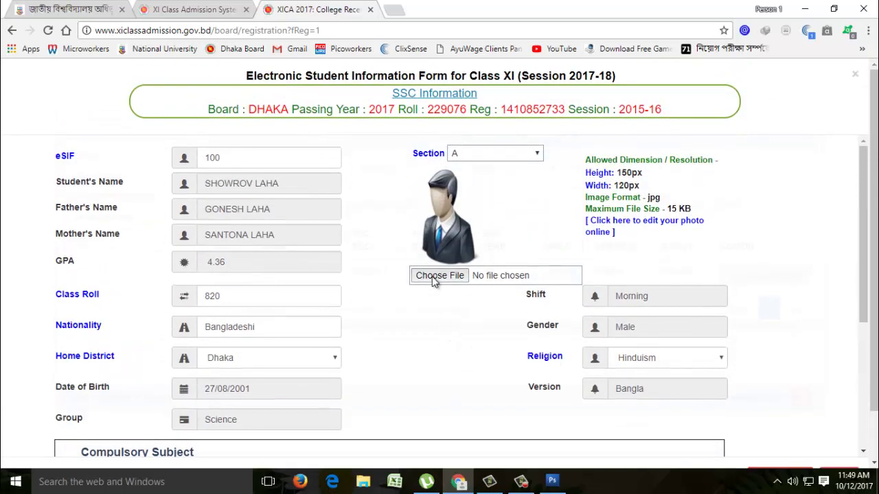
- In the file picker, select this student's photo among the S-named files in HSC Registration 2017-2018
left_click(433, 275)
left_click(379, 210)
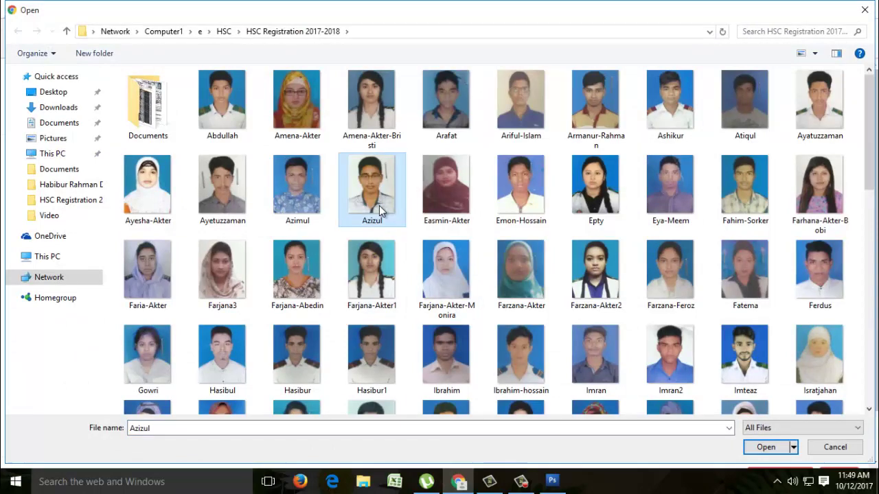
key("s")
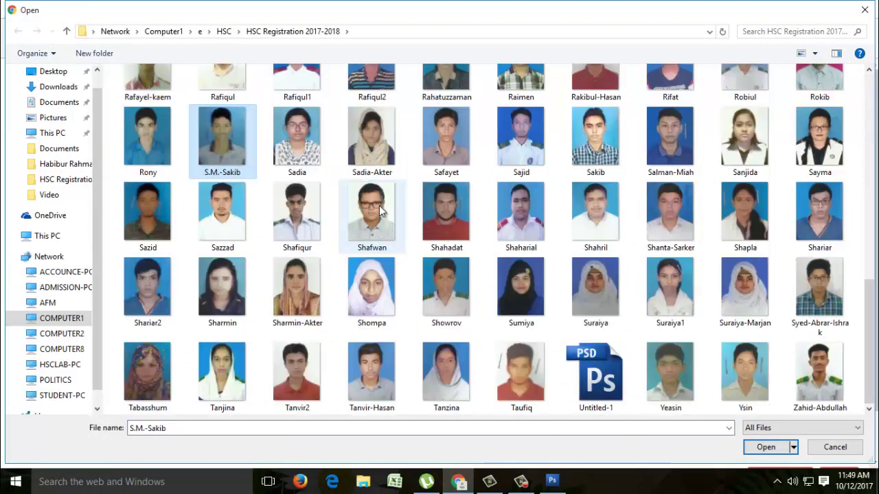
key("Right")
key("Right")
key("Right")
key("Right")
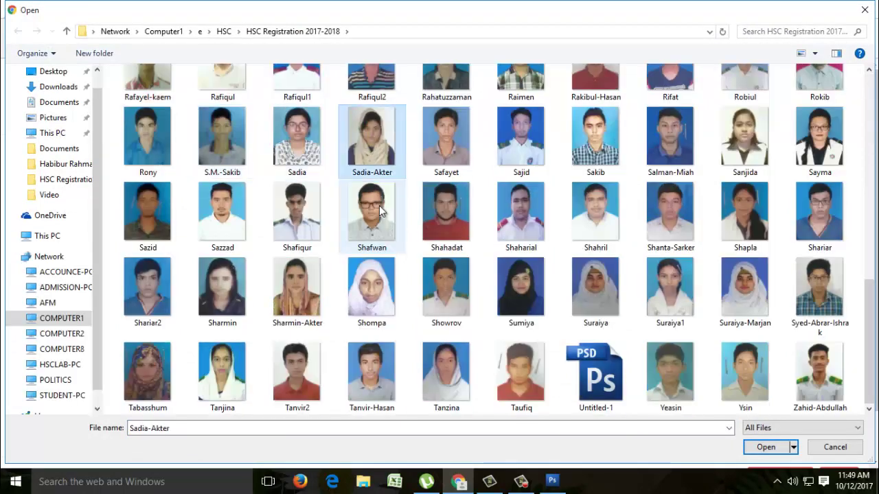
key("Right")
key("Right")
key("Right")
key("Right")
key("Right")
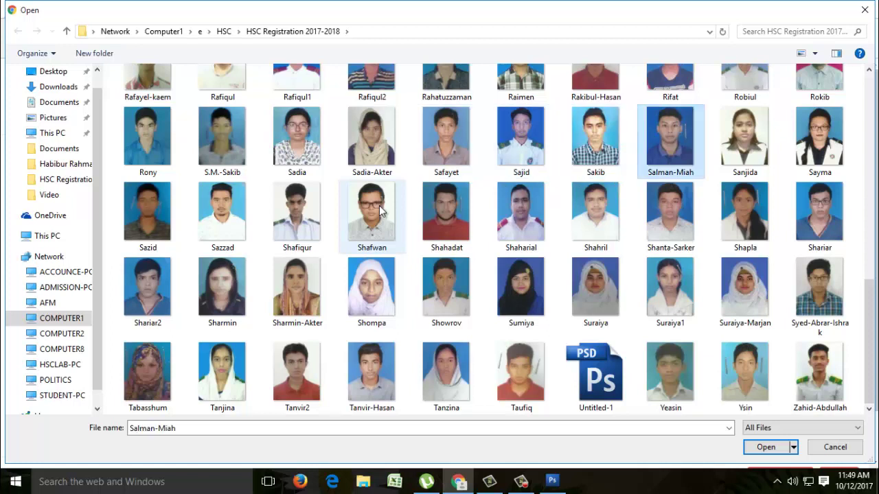
key("Right")
key("Right")
key("Right")
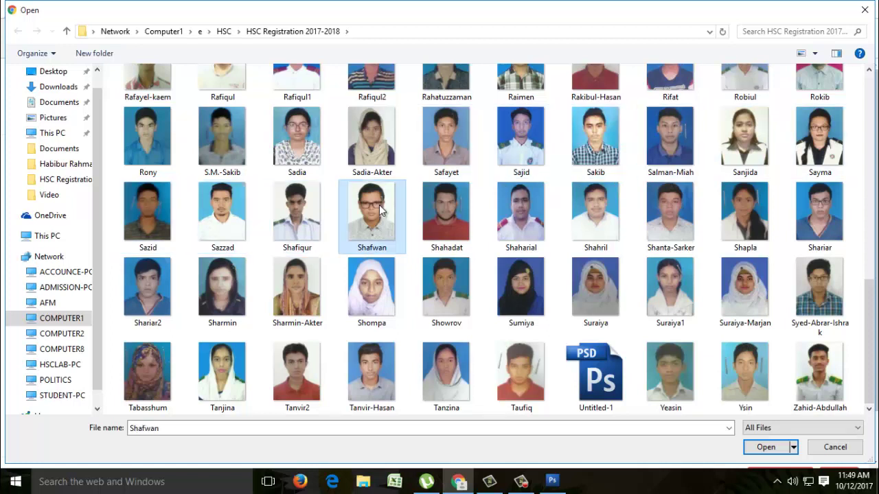
key("Right")
key("Right")
key("Right")
key("Right")
key("Right")
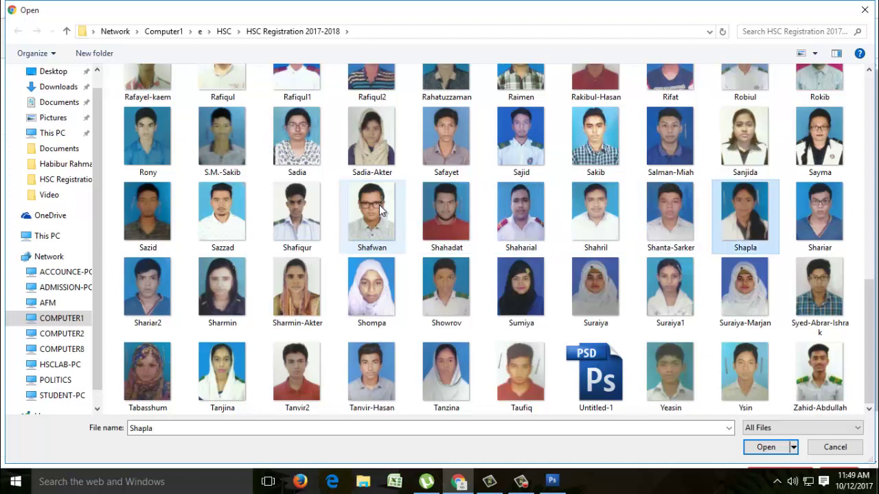
key("Right")
key("Right")
key("Right")
key("Right")
key("Right")
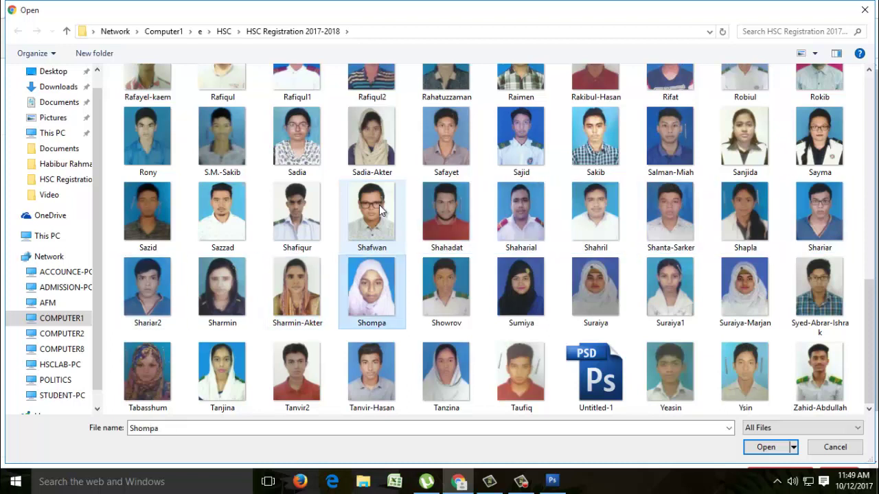
key("Right")
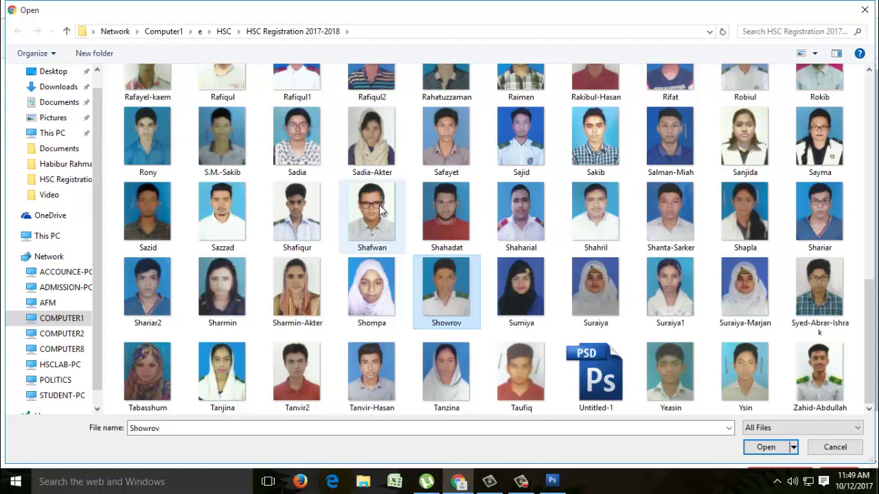
- Attach the selected photo, submit the form and dismiss the success alert
double_click(453, 296)
scroll(453, 300, "down", 3)
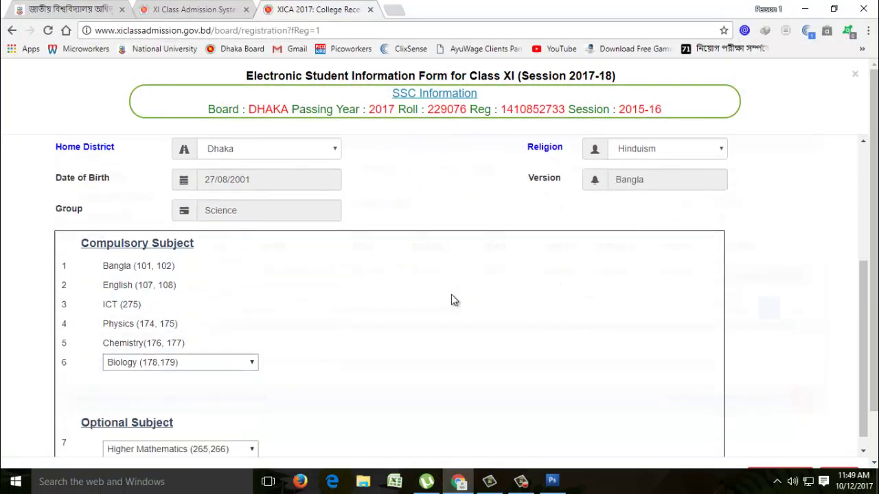
scroll(449, 304, "up", 3)
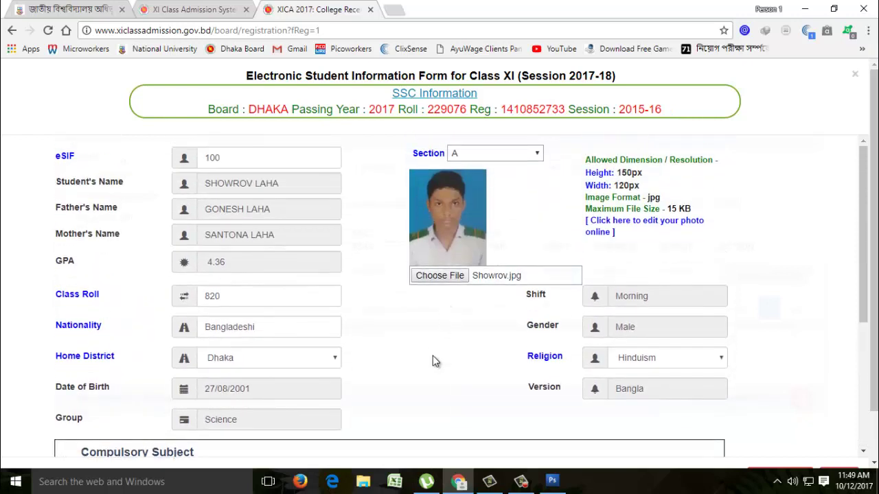
scroll(433, 355, "down", 3)
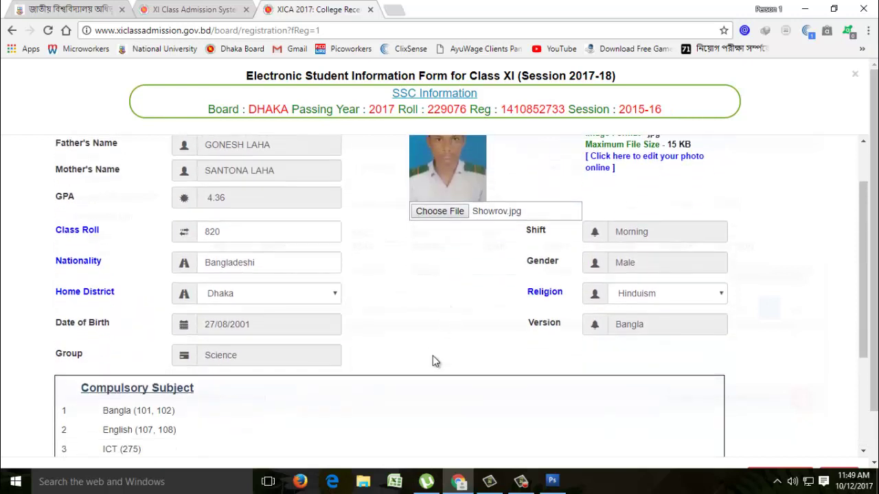
scroll(432, 355, "down", 1)
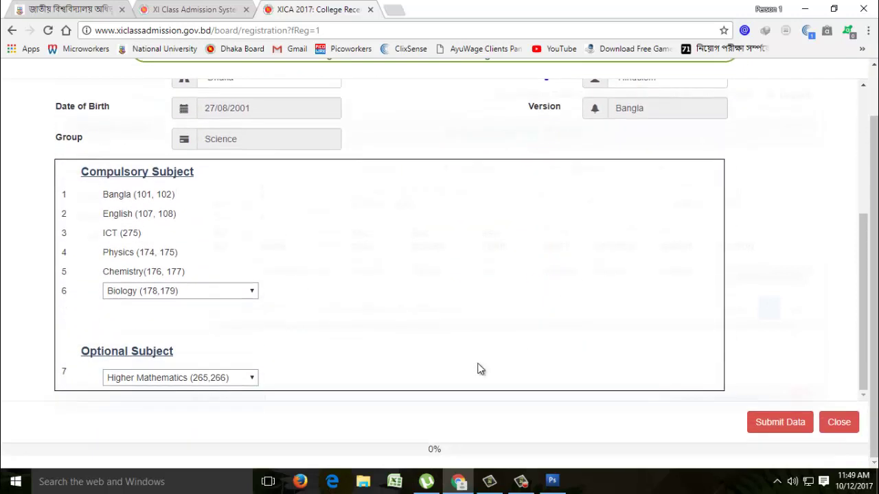
left_click(770, 425)
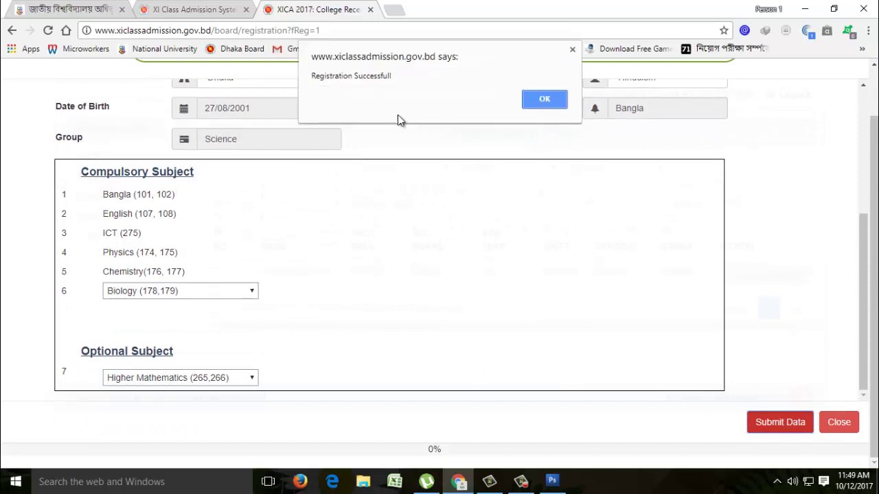
left_click(546, 100)
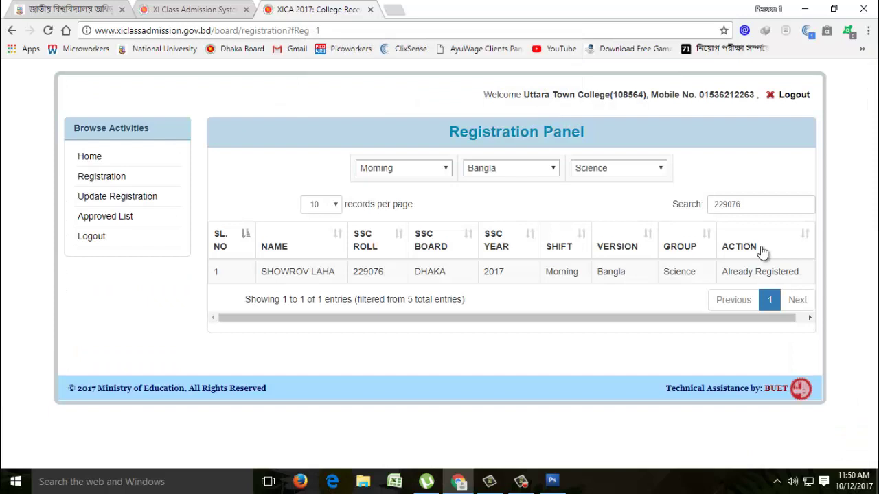
- Replace the search text with the next student's SSC roll and open that student's registration form
left_click_drag(749, 204, 711, 206)
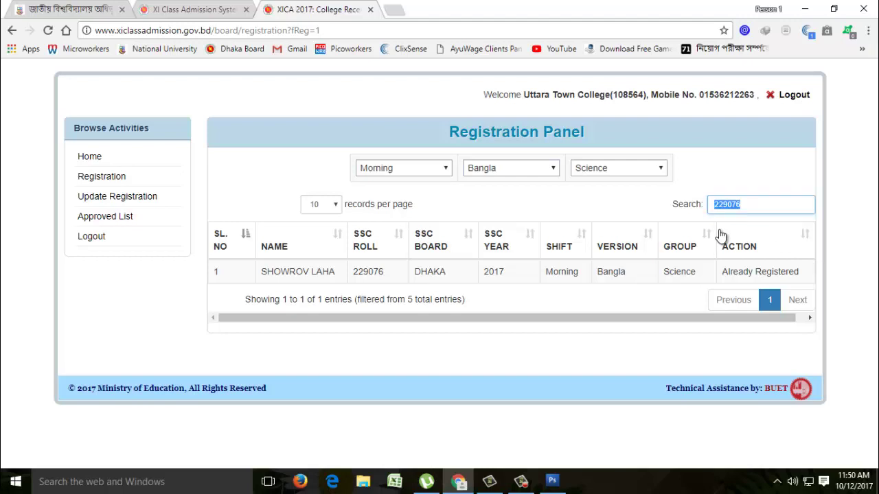
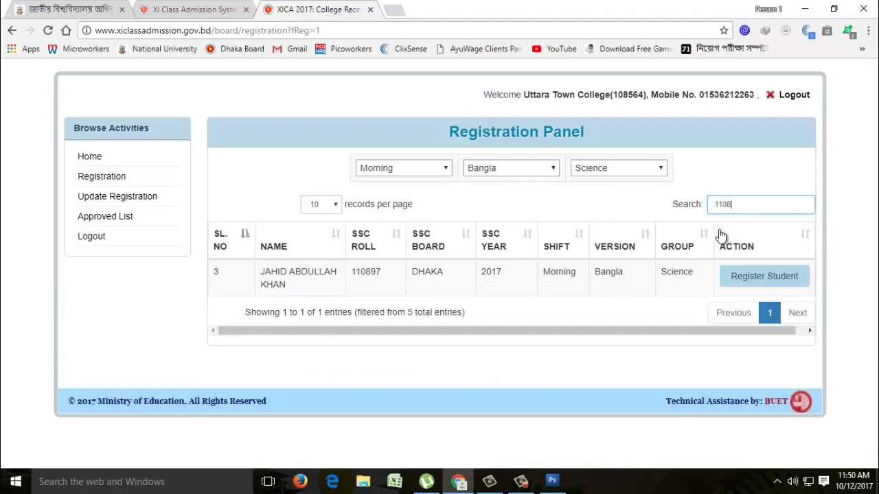
left_click(760, 278)
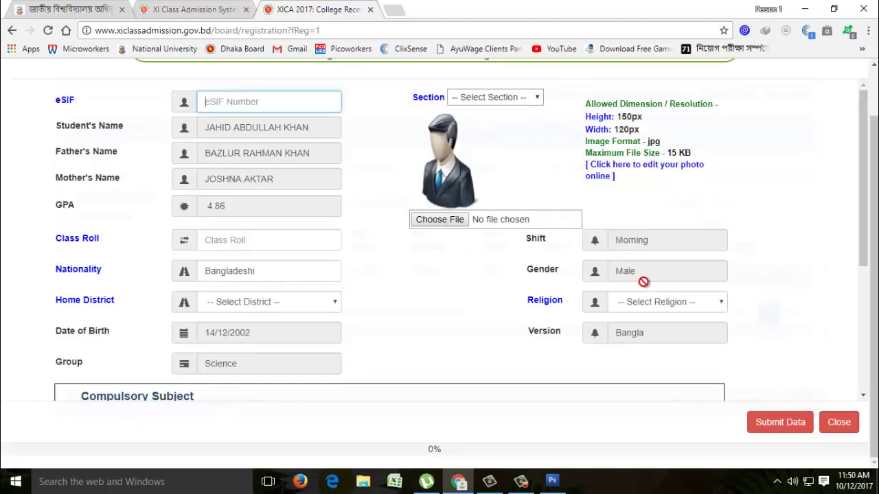
- Enter eSIF 101, choose section A and set class roll 826
type("101")
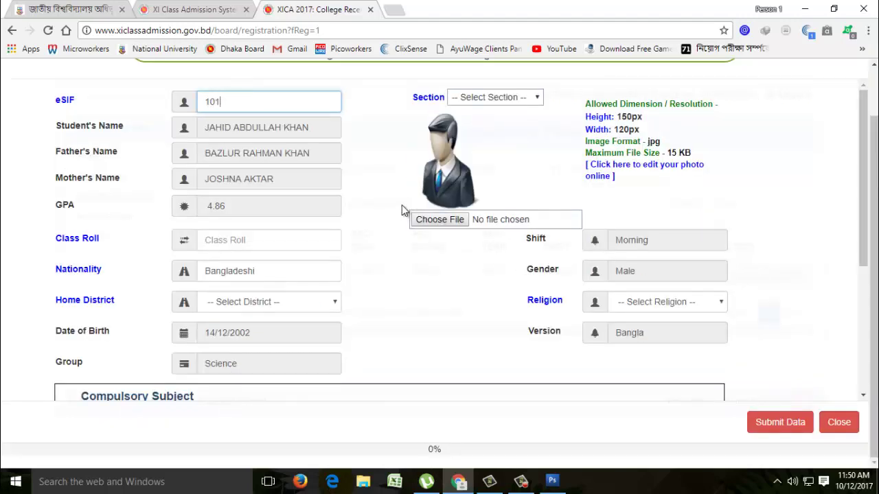
left_click(537, 98)
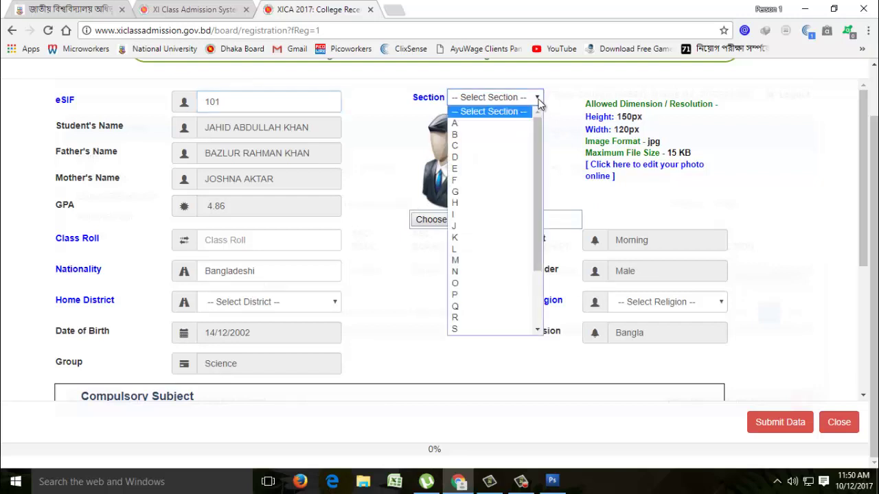
left_click(461, 122)
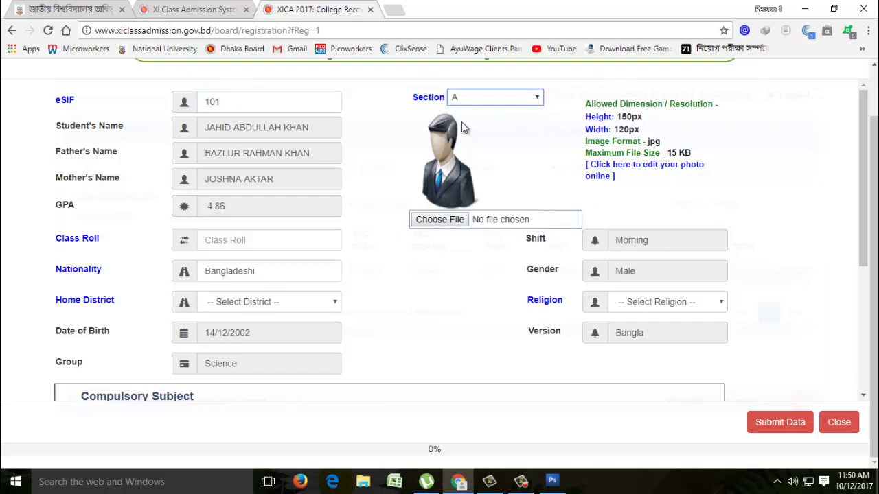
left_click(270, 242)
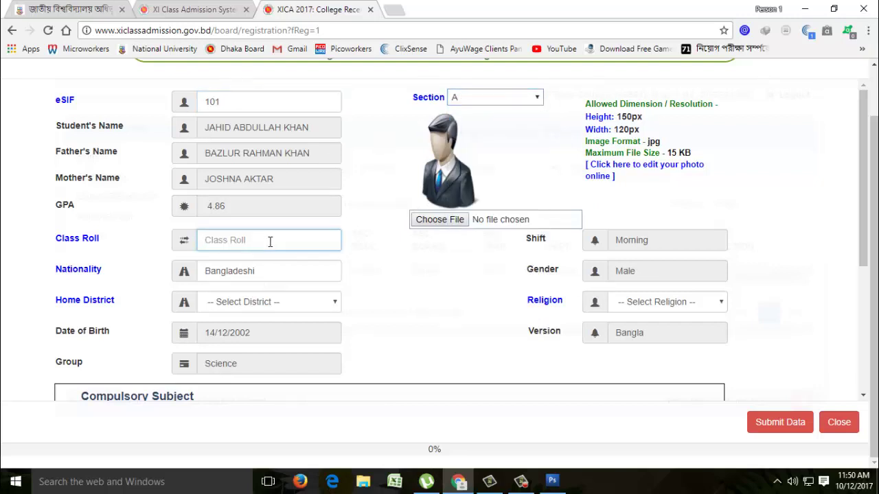
type("826")
- Set the home district to Dhaka and the religion to Islam
left_click(335, 303)
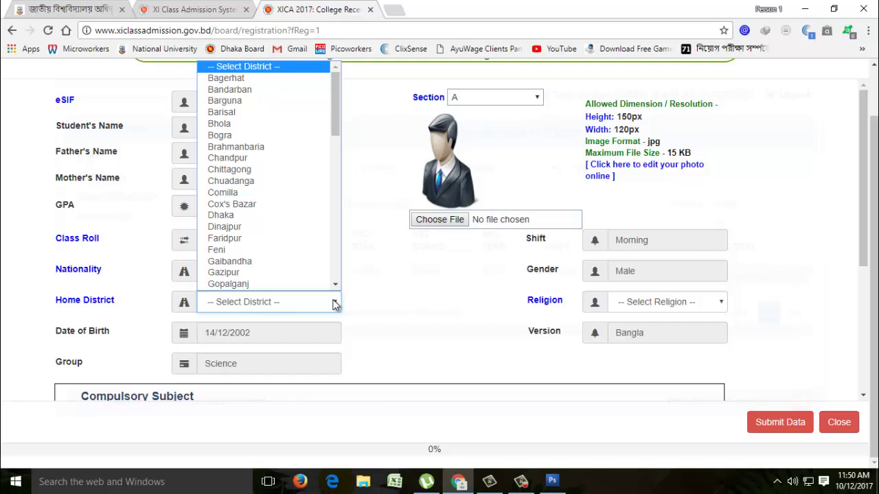
key("d")
key("Return")
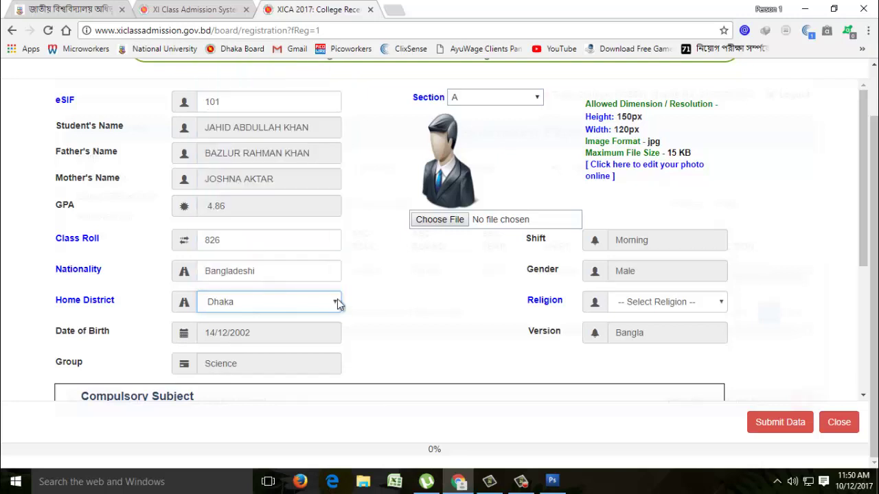
left_click(692, 303)
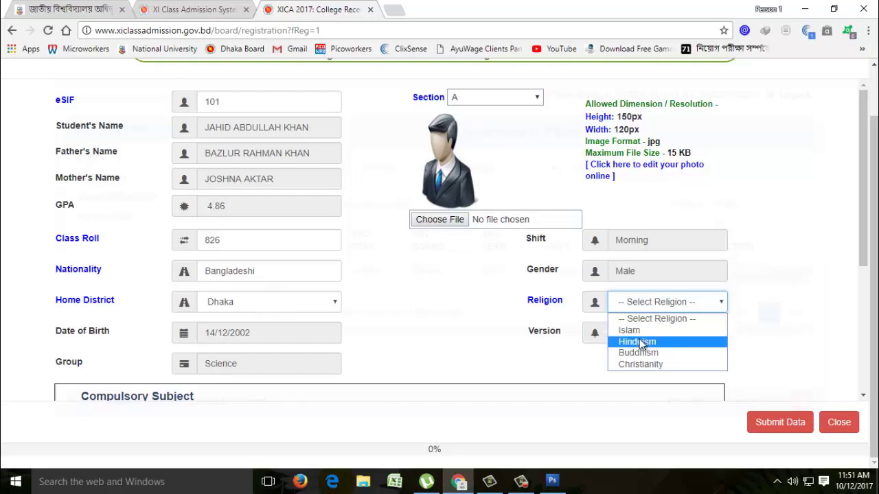
left_click(629, 330)
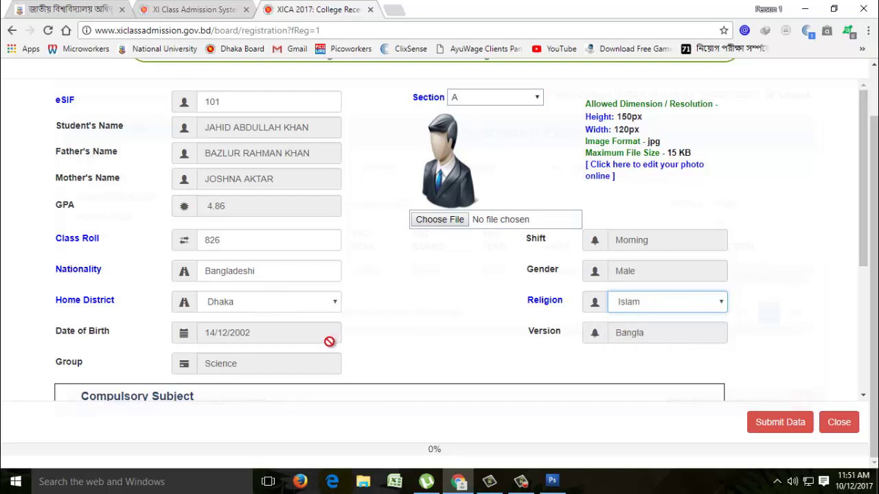
- Choose Biology (178,179) as sixth compulsory subject and Higher Mathematics (265,266) as optional subject
scroll(378, 327, "down", 1)
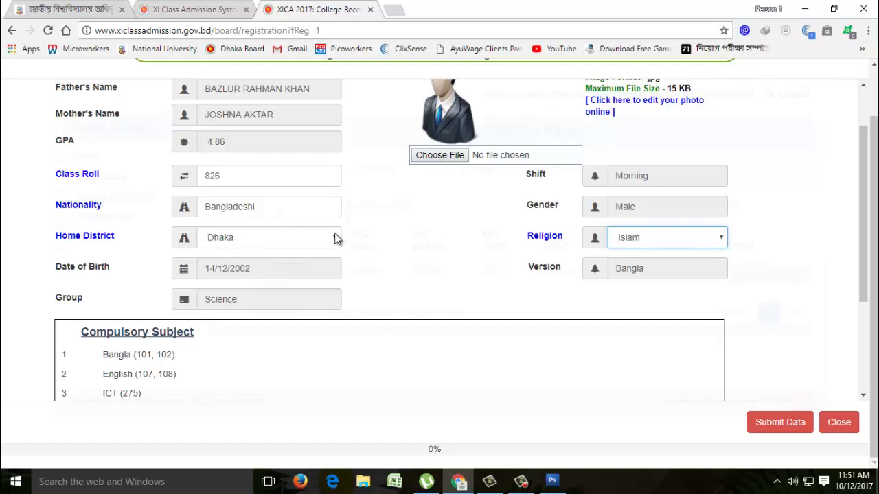
scroll(391, 318, "down", 3)
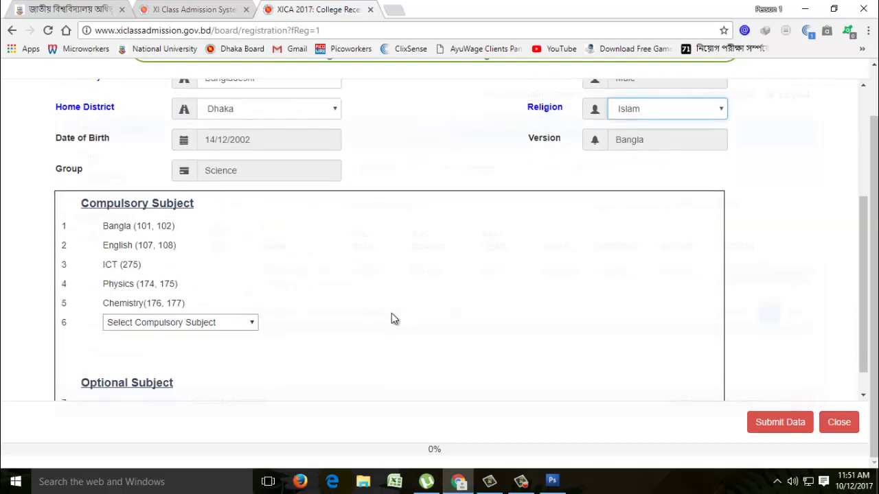
left_click(190, 291)
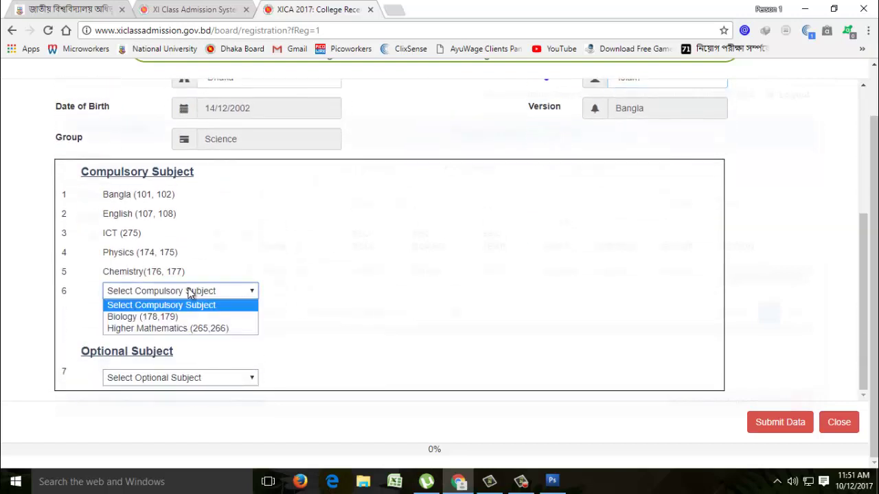
left_click(137, 317)
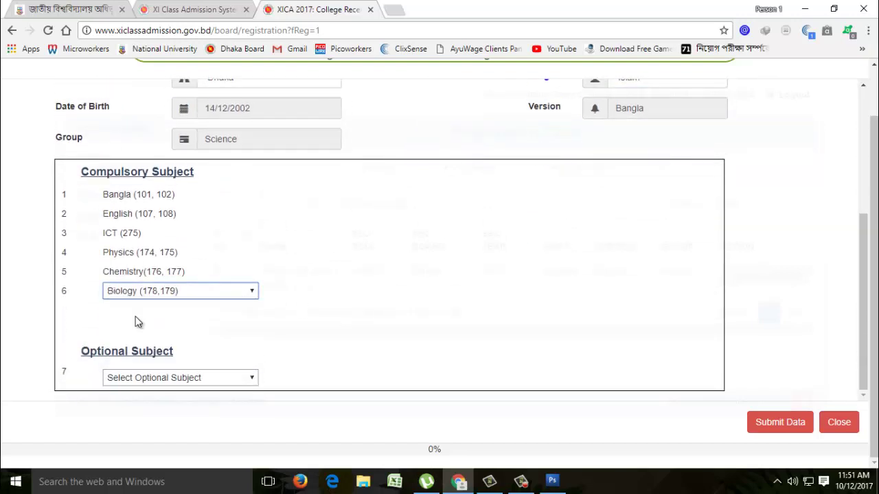
left_click(177, 380)
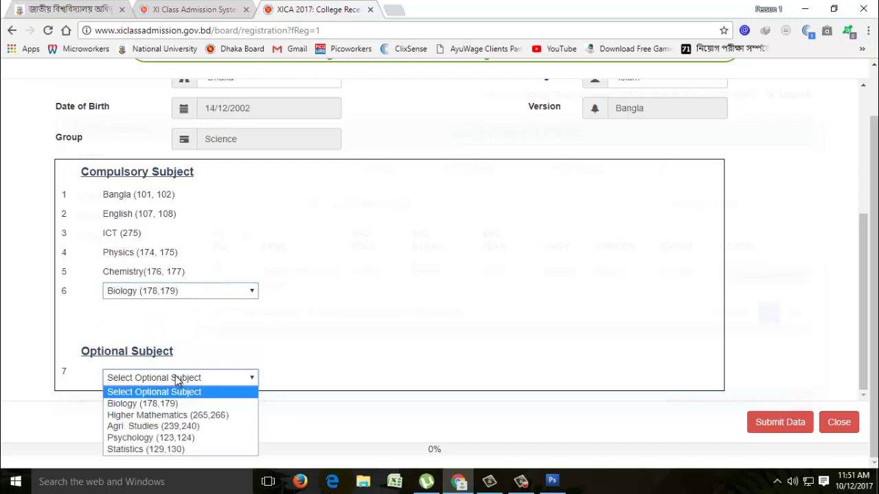
left_click(148, 415)
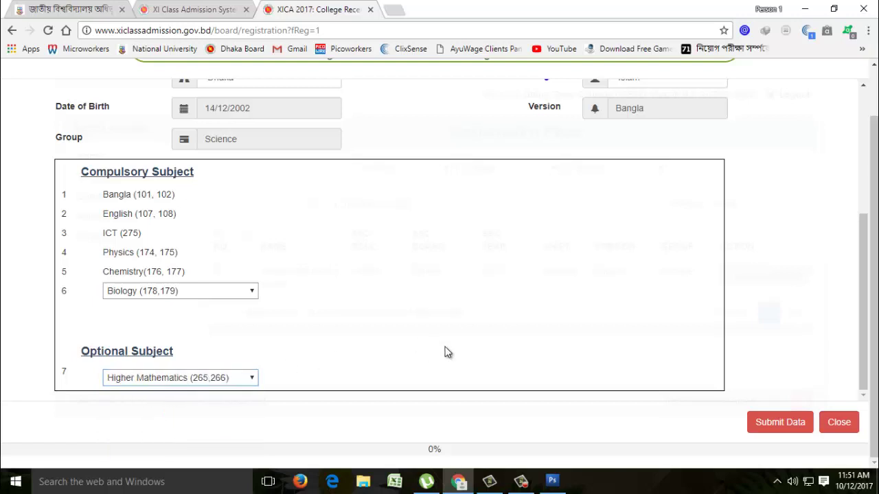
scroll(444, 353, "up", 2)
scroll(444, 353, "down", 2)
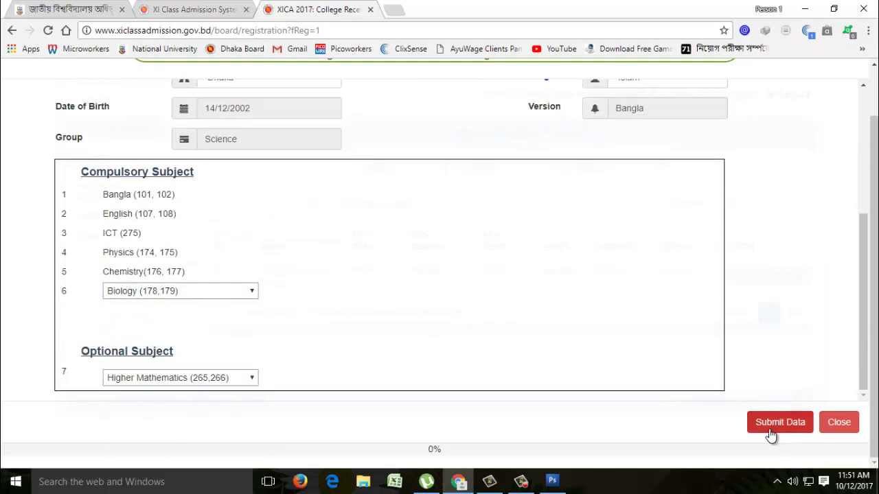
left_click(771, 435)
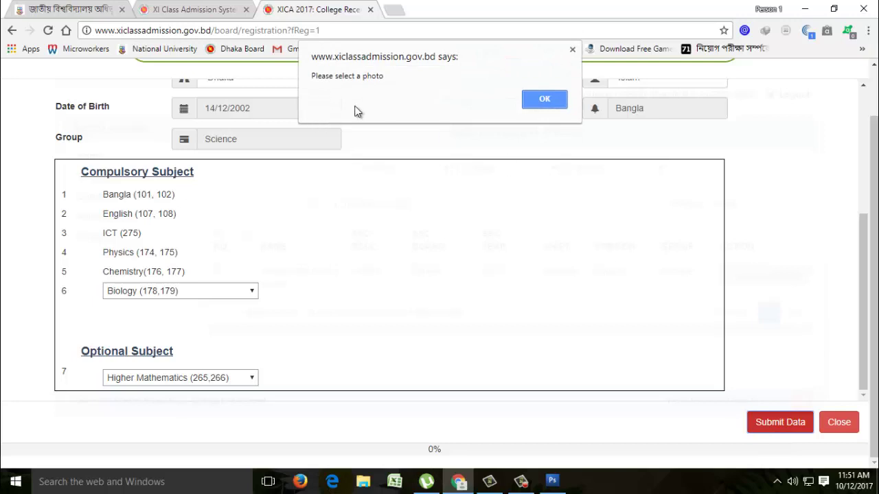
left_click(532, 99)
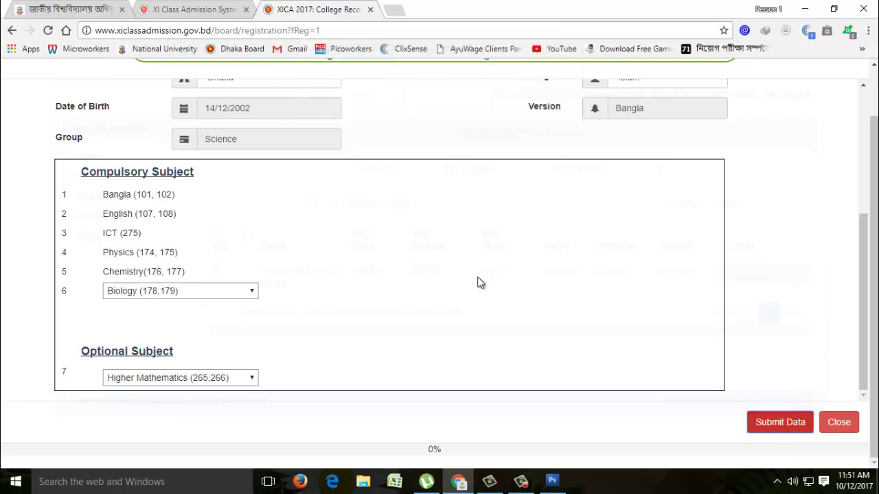
scroll(480, 283, "up", 3)
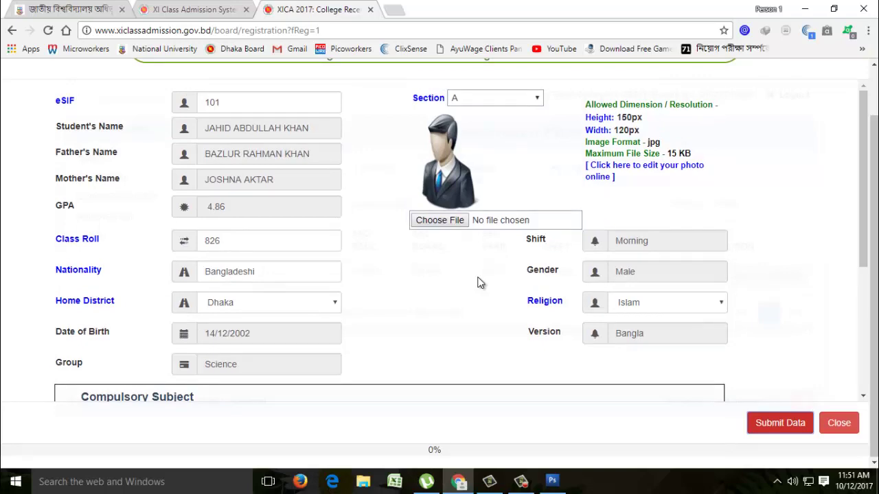
- Attach the student's JPG photo from the HSC Registration 2017-2018 folder so its preview shows
left_click(440, 220)
left_click(445, 266)
key("j")
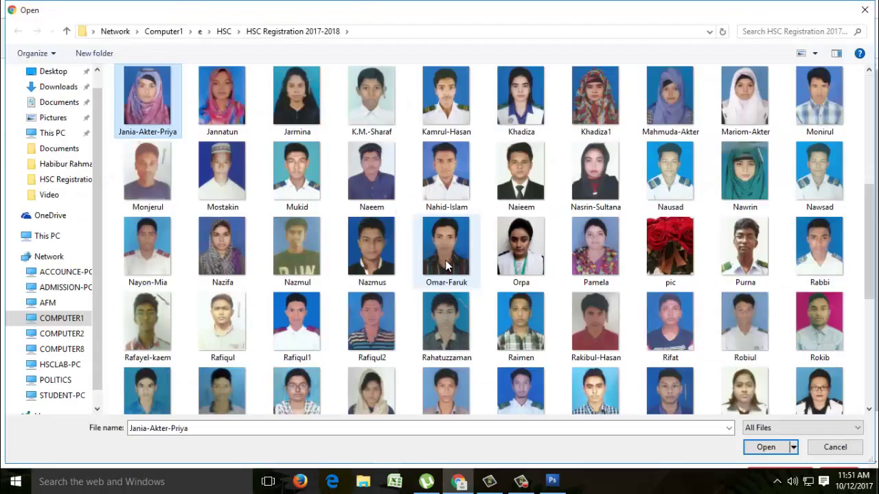
key("j")
key("j")
key("j")
key("j")
key("j")
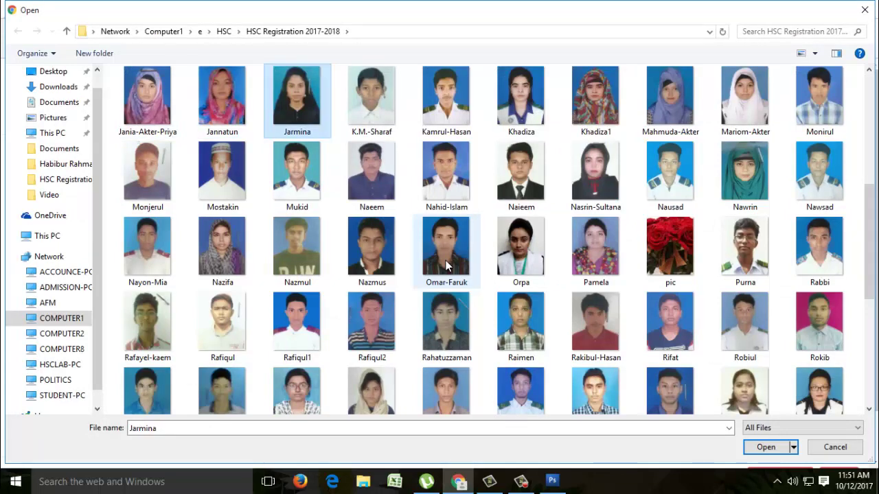
key("z")
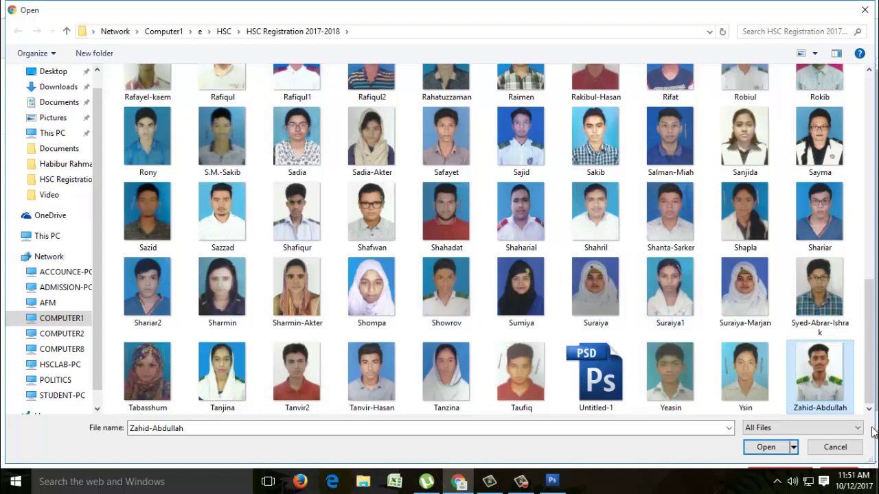
double_click(817, 383)
scroll(496, 314, "down", 2)
scroll(490, 323, "up", 3)
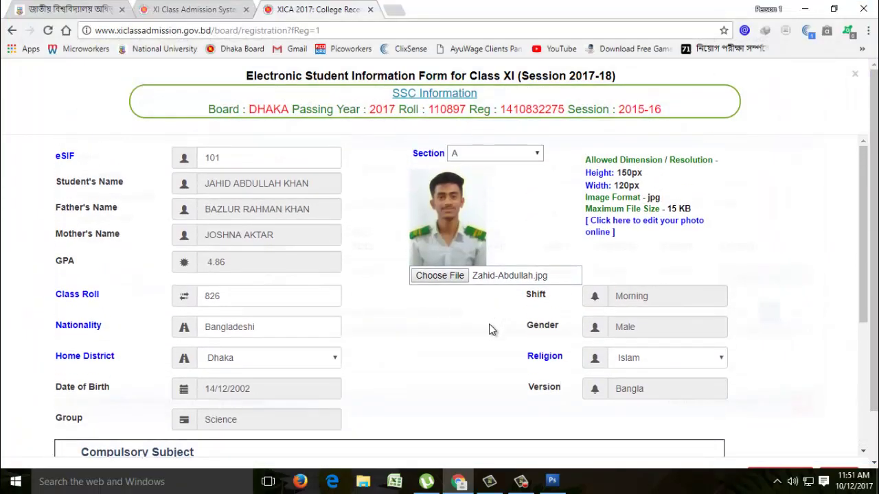
scroll(486, 342, "down", 4)
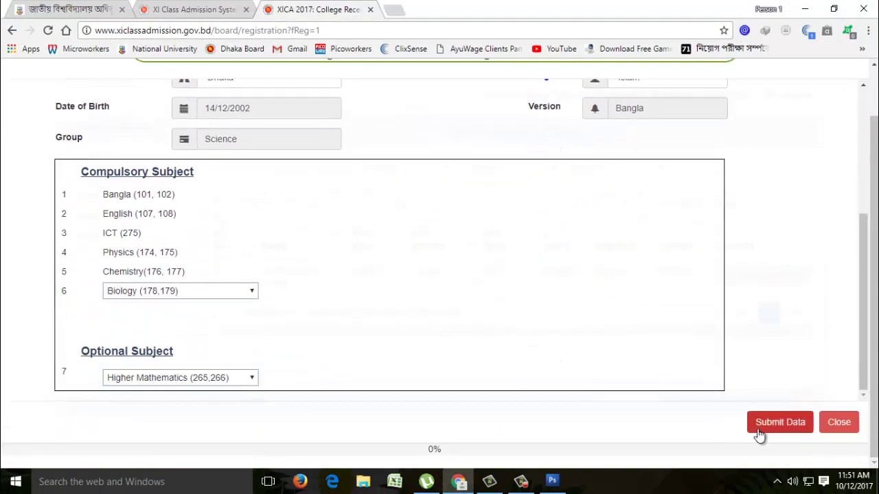
- Submit the form, acknowledge the 'Registration Successfull' alert, and return to the User Home page
left_click(779, 425)
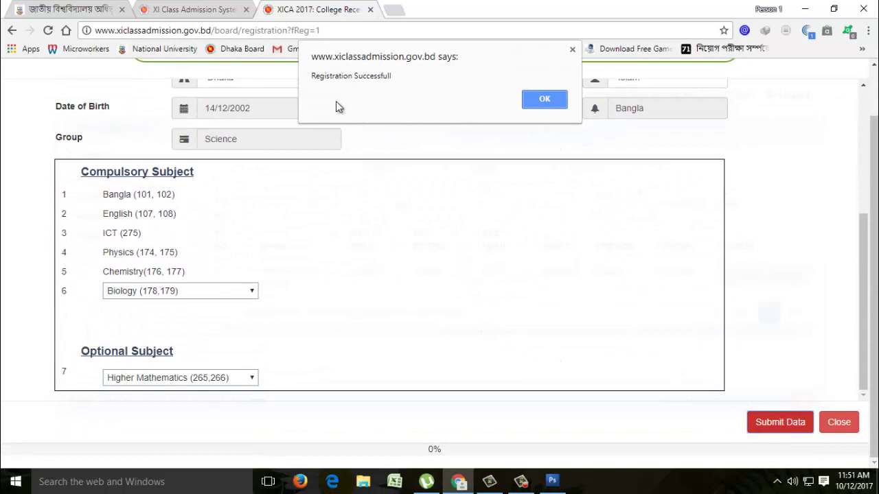
left_click(542, 103)
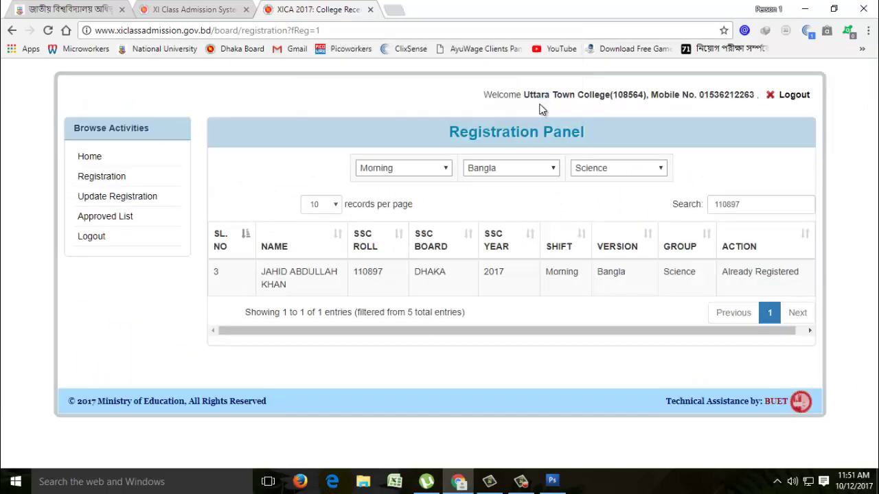
left_click(90, 156)
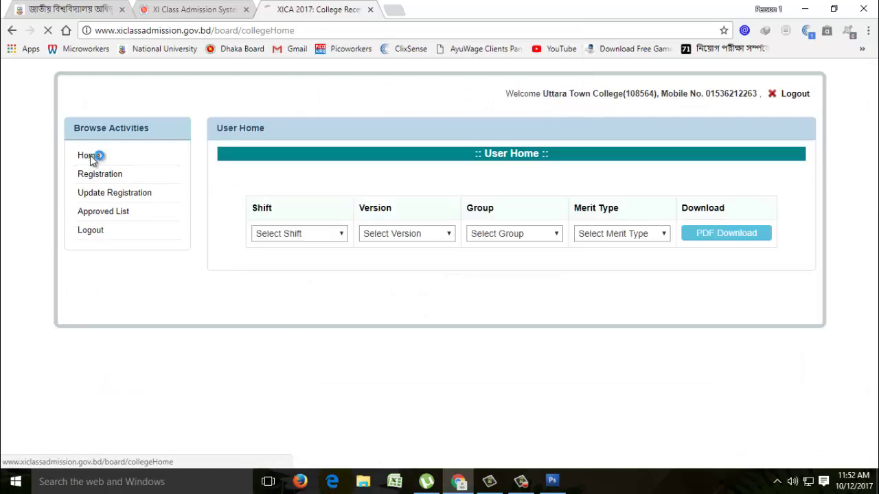
- List registrations in the Registration Update Panel for Morning shift, Bangla version, Science group
left_click(97, 195)
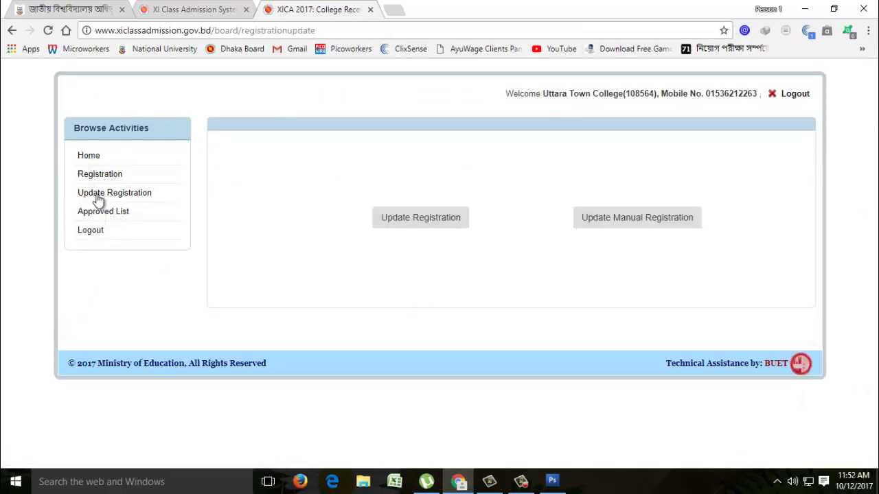
left_click(418, 222)
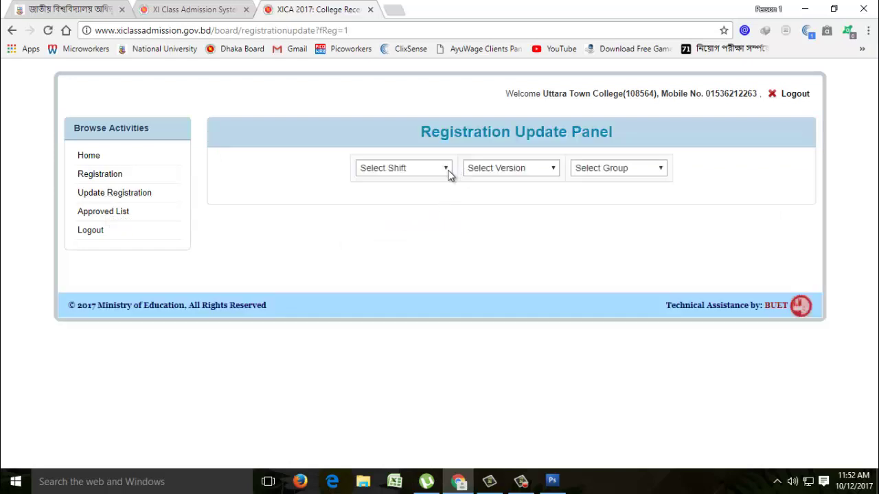
left_click(443, 170)
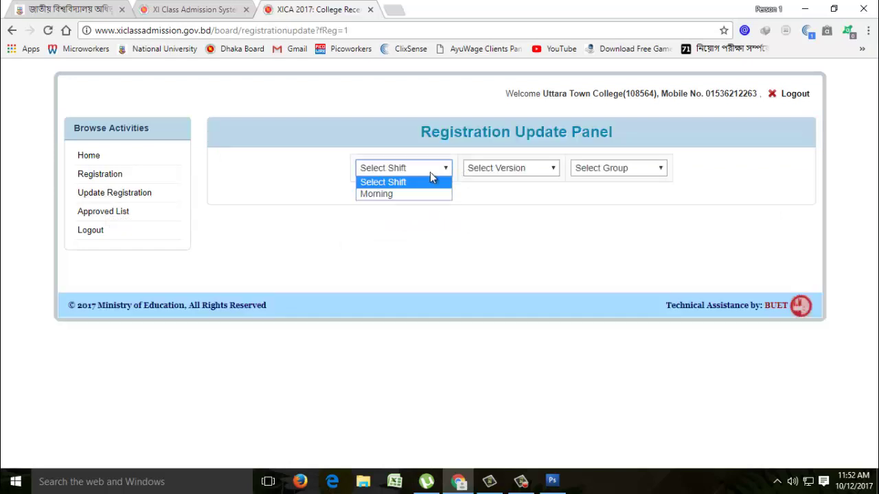
left_click(386, 195)
left_click(528, 171)
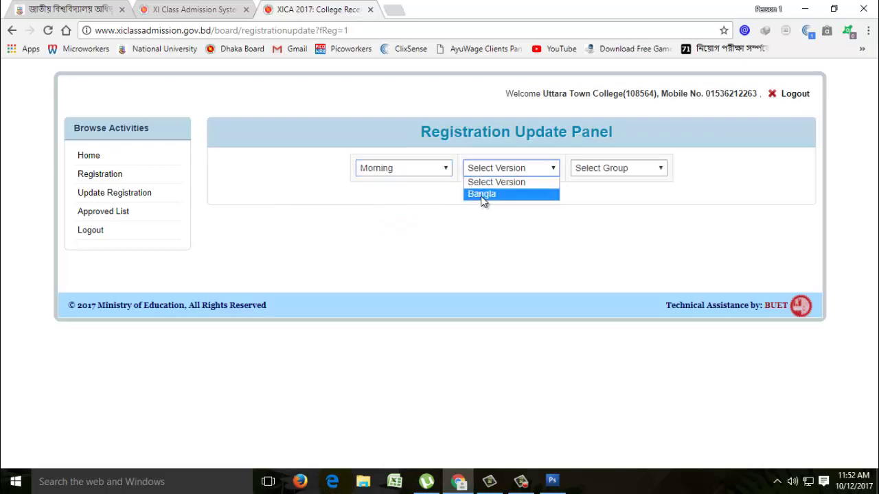
left_click(481, 195)
left_click(655, 175)
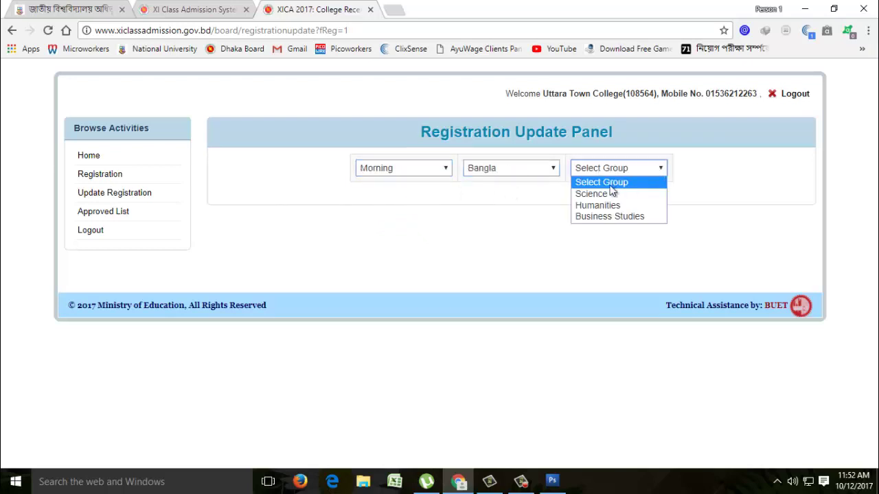
left_click(581, 193)
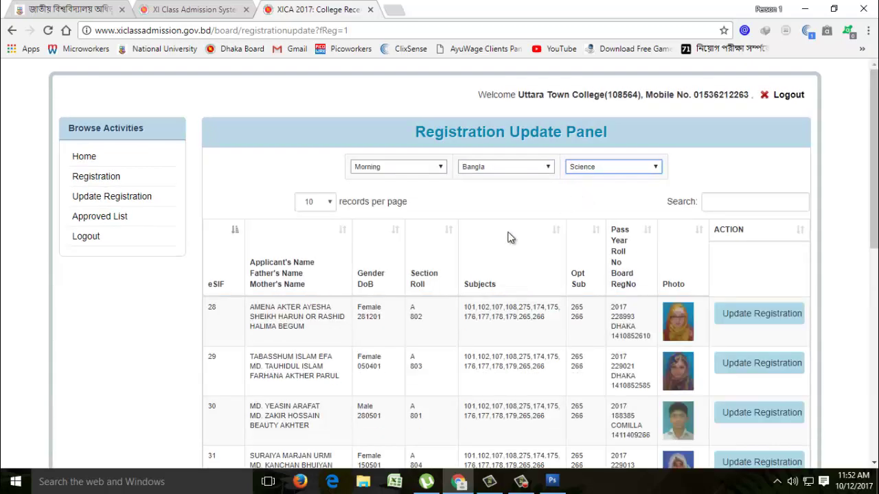
- Go to page 4 of the update list to show entries 31–34, including eSIF 101
scroll(416, 289, "down", 1)
scroll(413, 283, "down", 1)
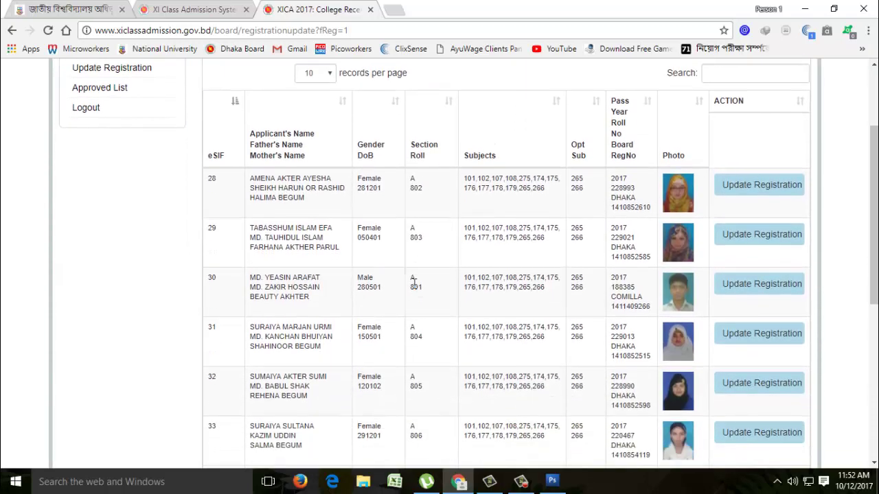
scroll(413, 284, "down", 5)
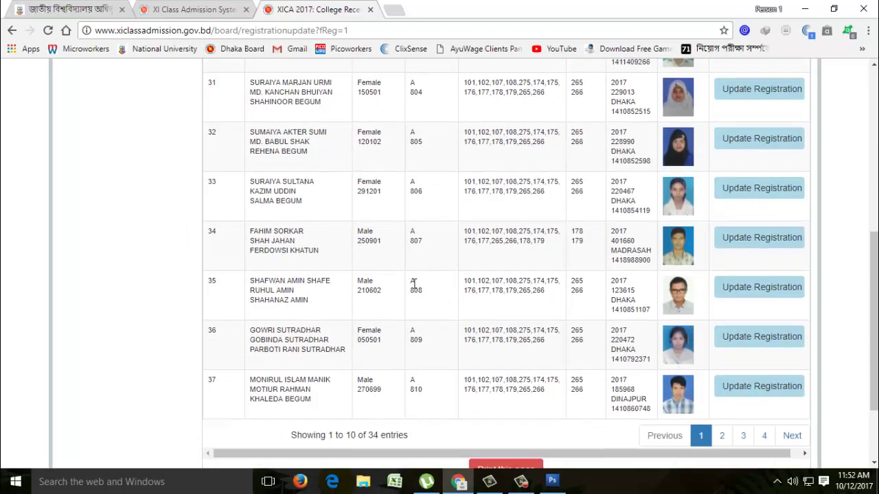
scroll(414, 283, "down", 1)
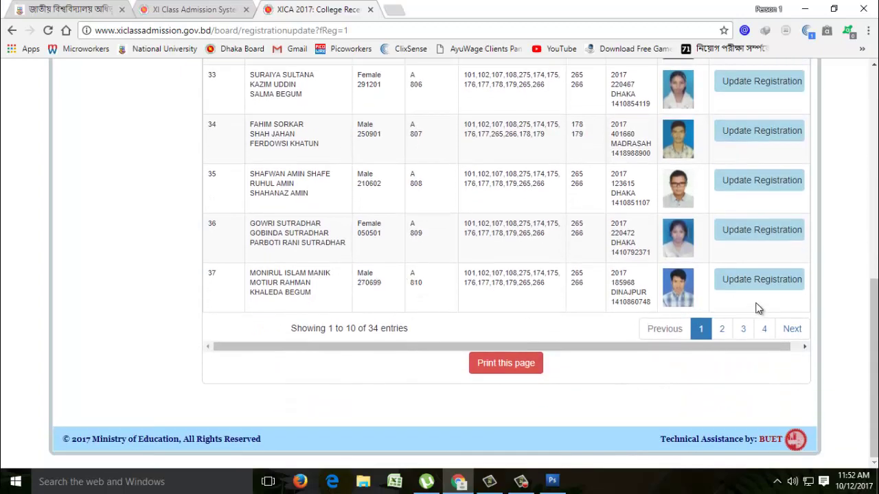
left_click(767, 331)
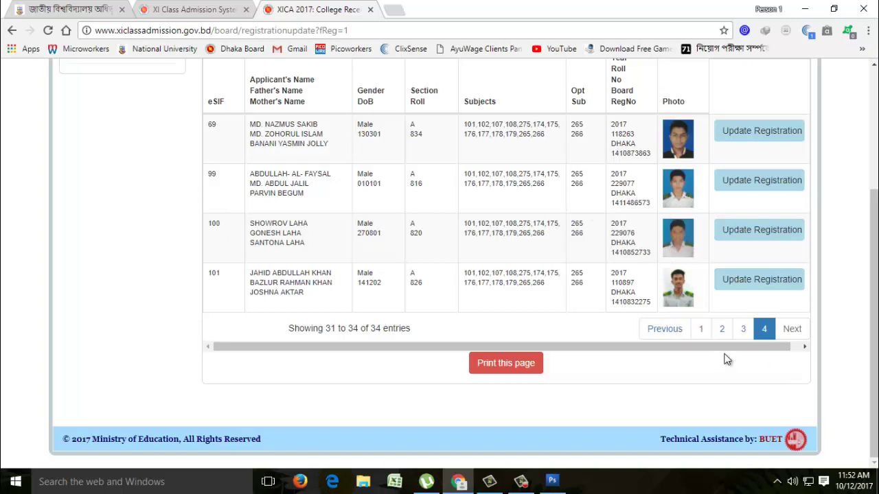
scroll(690, 400, "up", 1)
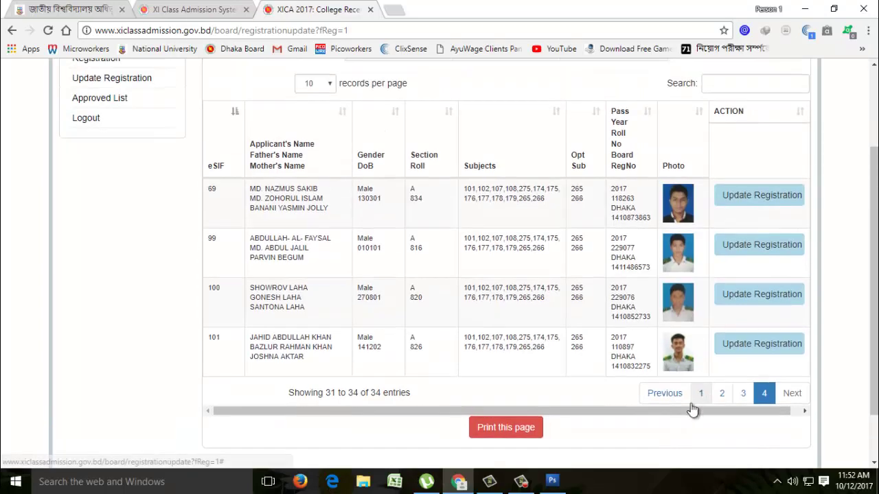